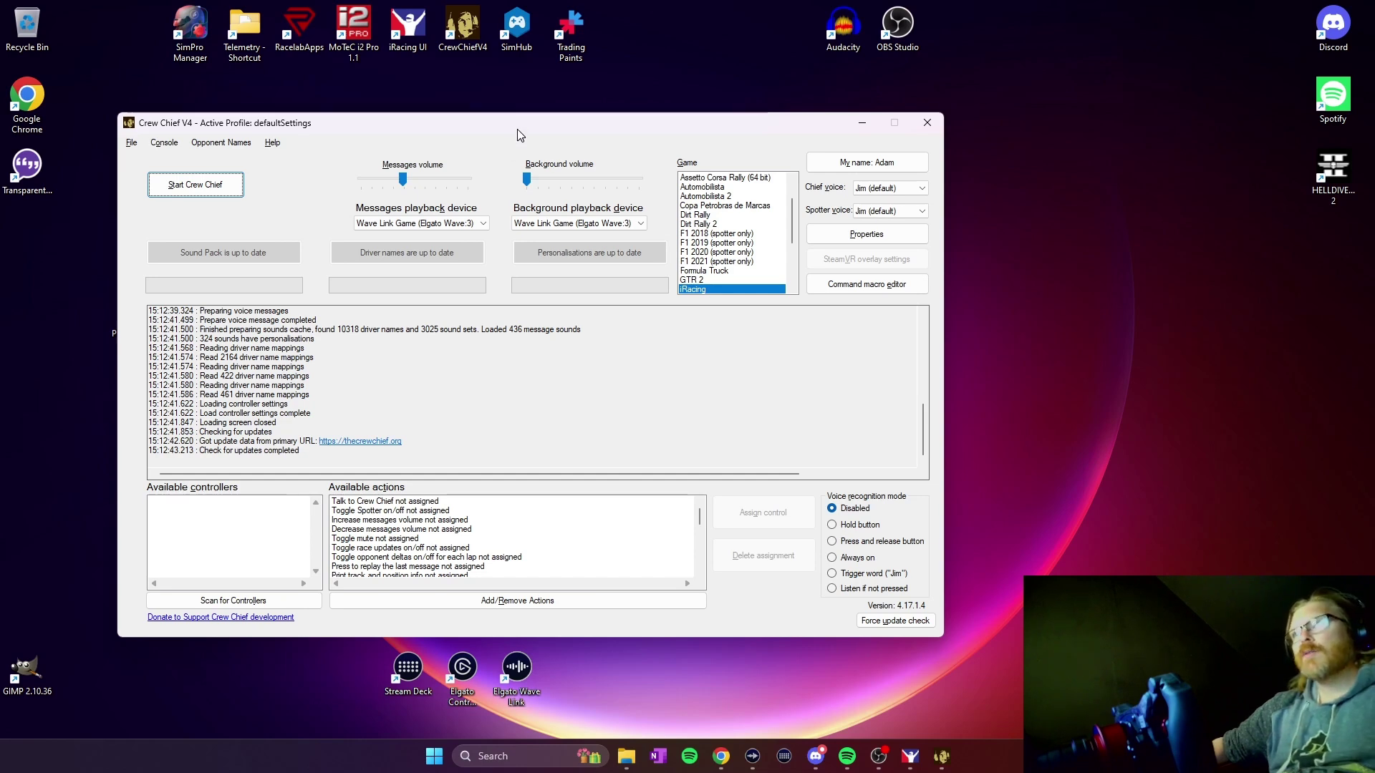
{"action": "left_click_drag", "start_coordinate": [518, 127], "coordinate": [607, 111]}
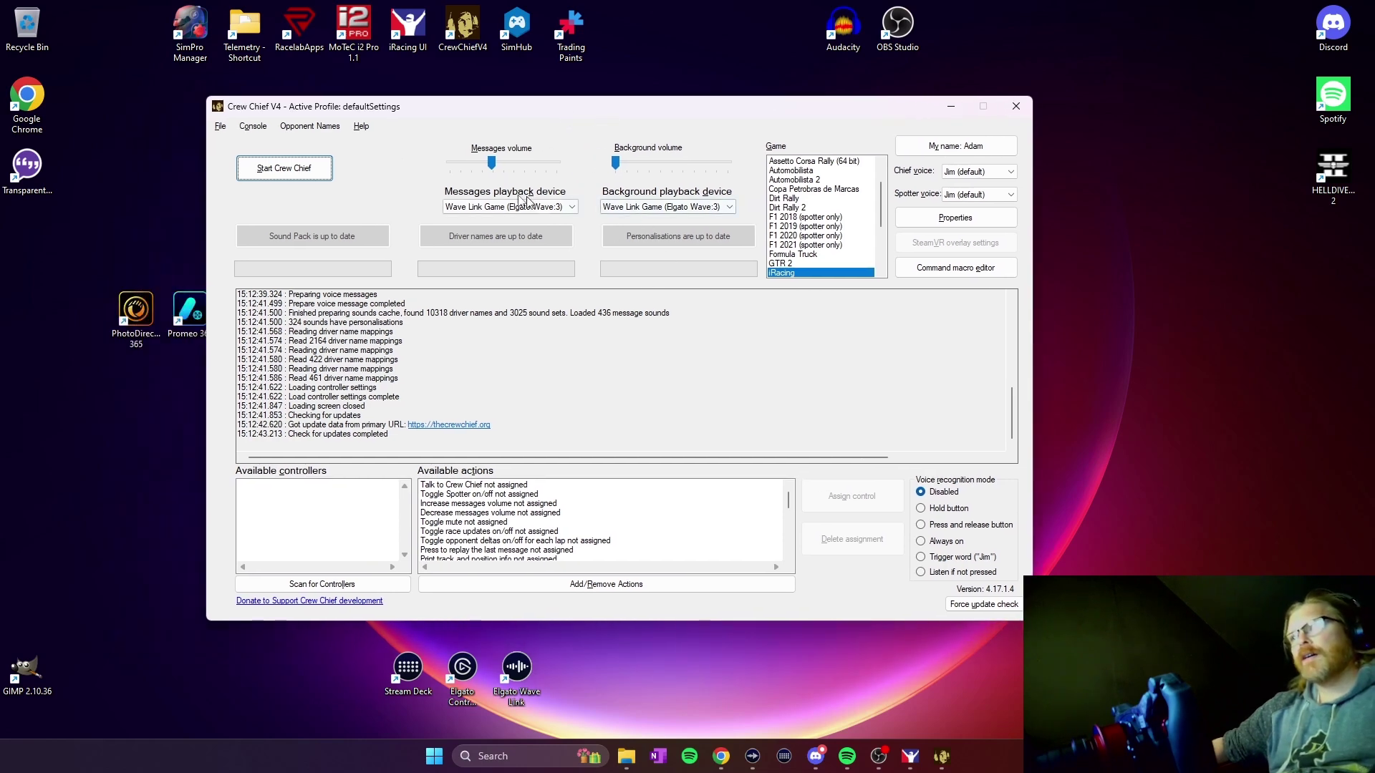
{"action": "left_click", "coordinate": [253, 126]}
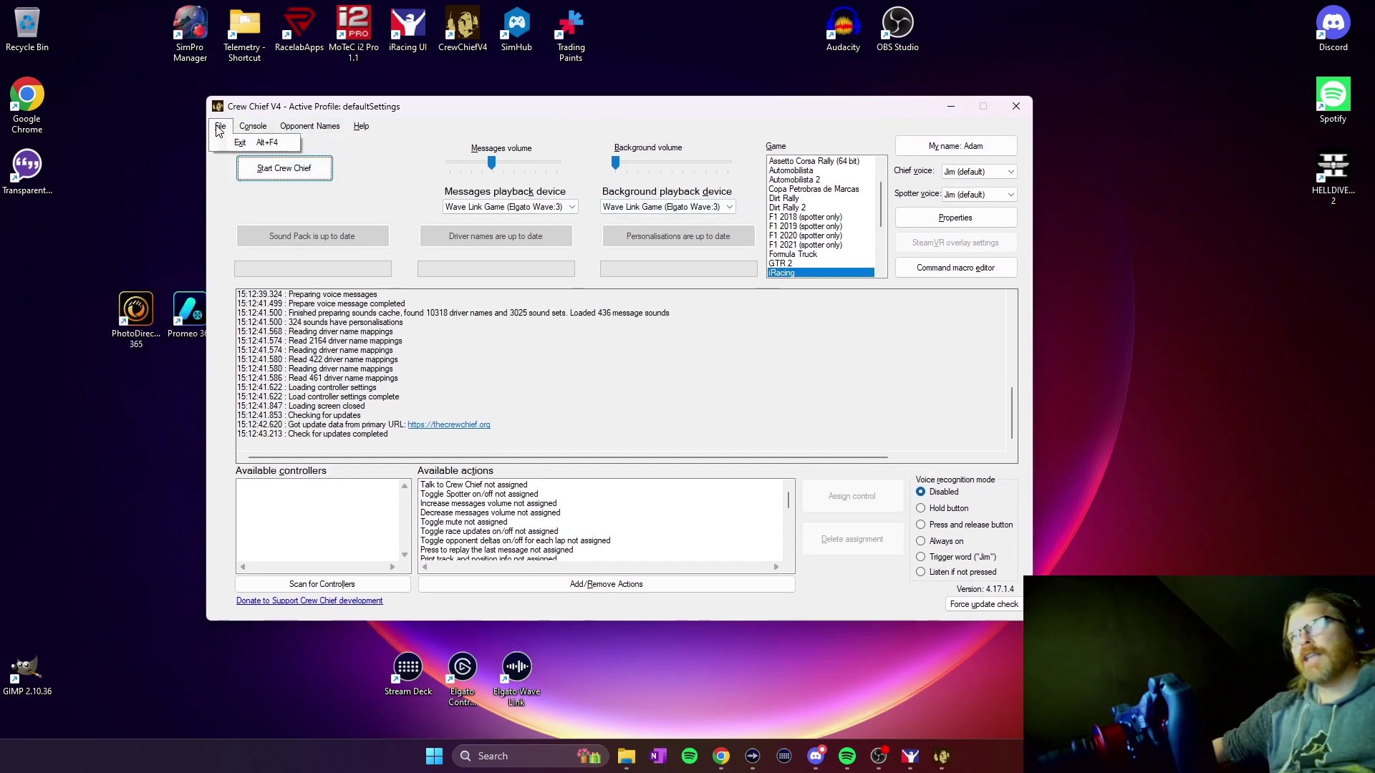
{"action": "left_click", "coordinate": [219, 126]}
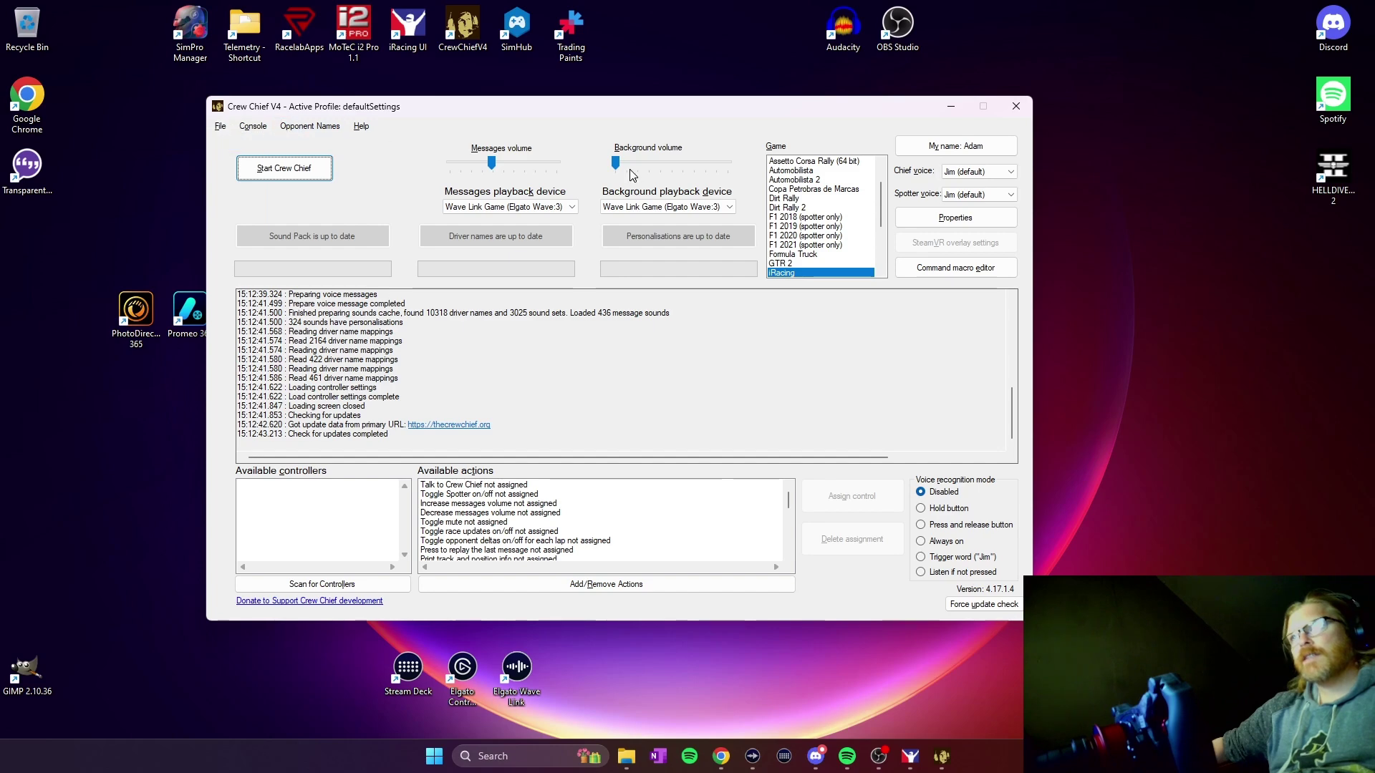
Step: Open the Crew Chief configuration properties, examine the iRacing settings of the defaultSettings profile, and close them without saving
{"action": "left_click", "coordinate": [999, 225]}
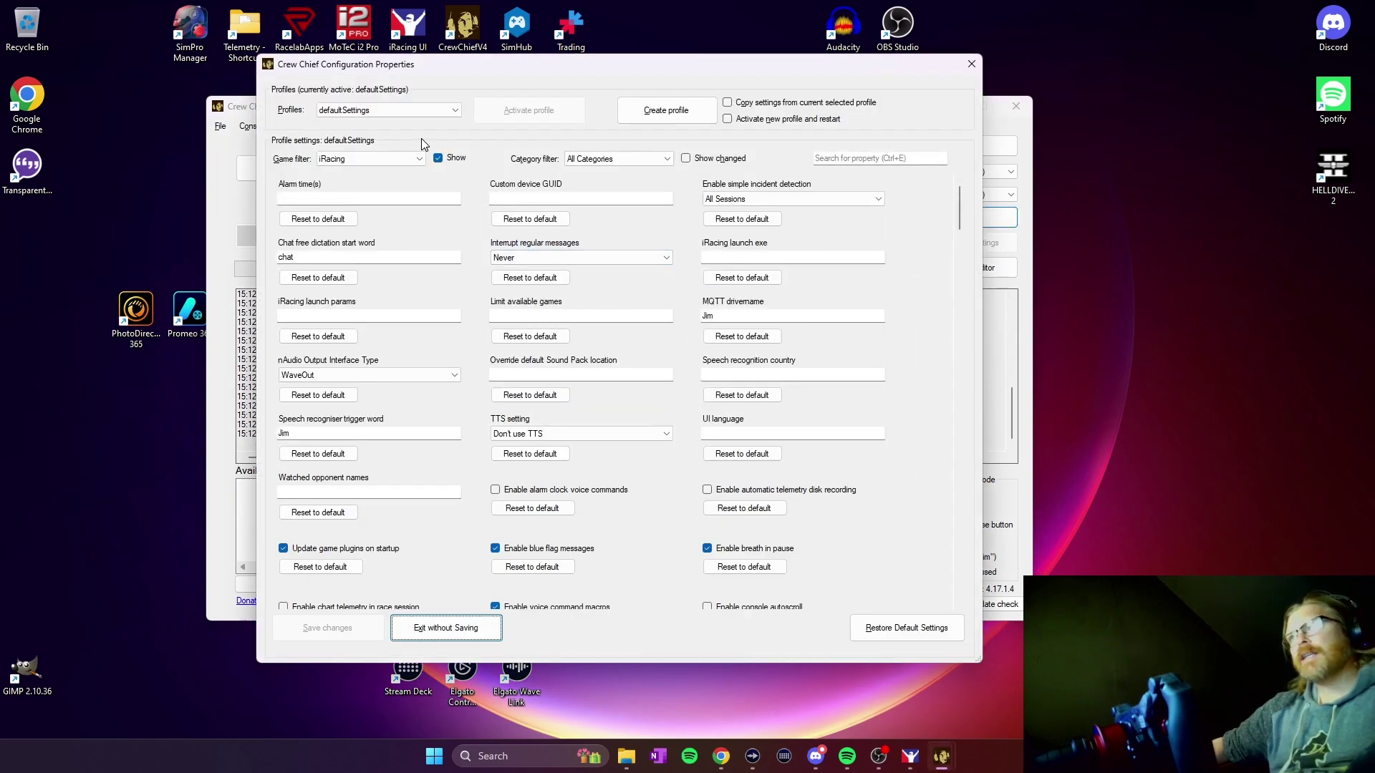
{"action": "scroll", "coordinate": [788, 272], "scroll_direction": "down", "scroll_amount": 3}
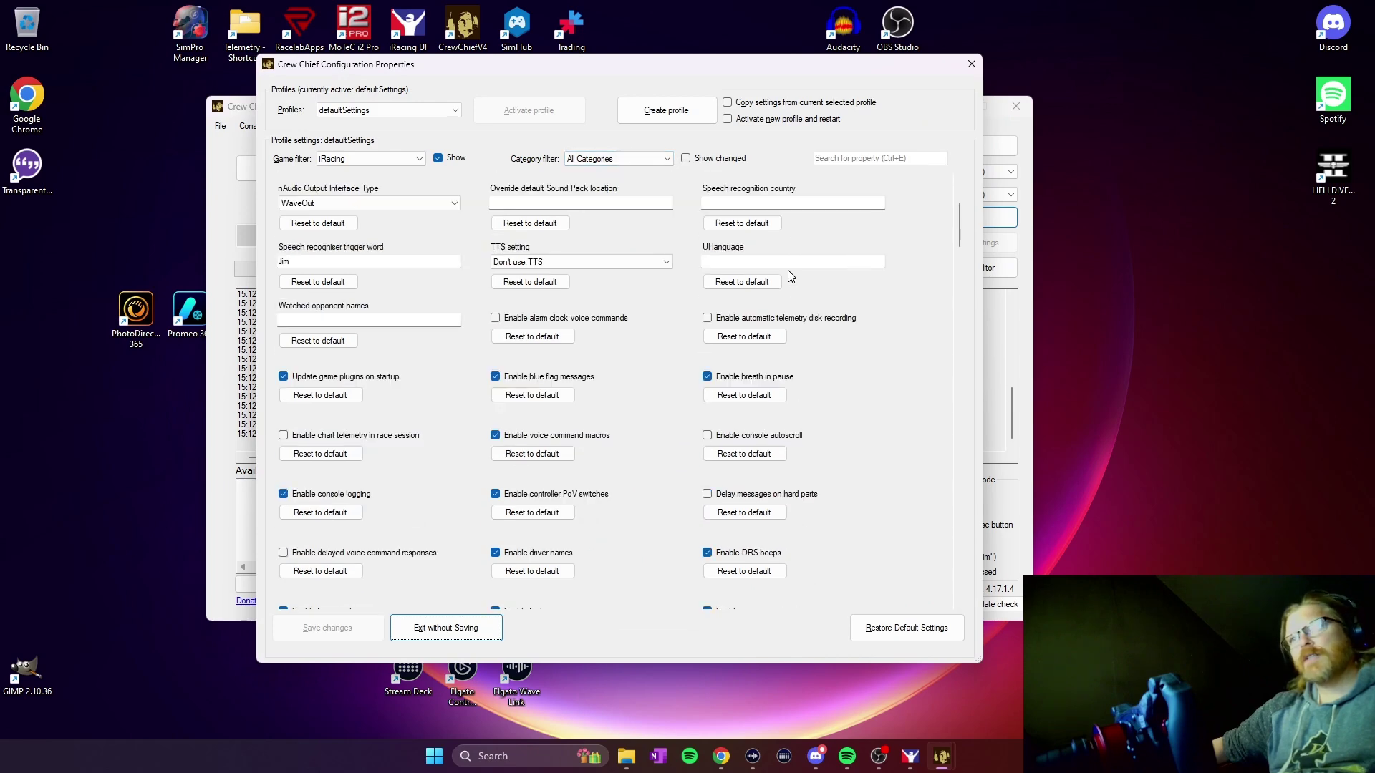
{"action": "scroll", "coordinate": [788, 271], "scroll_direction": "down", "scroll_amount": 20}
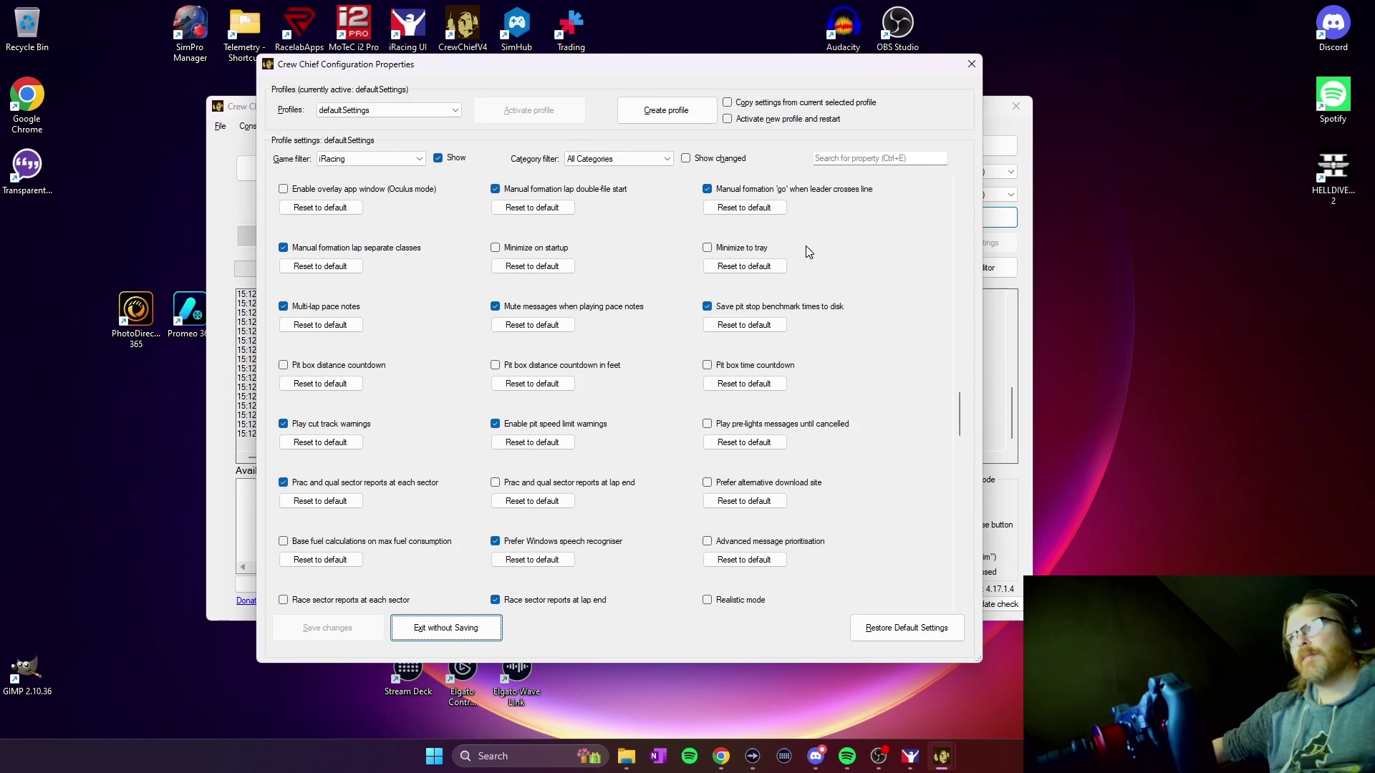
{"action": "scroll", "coordinate": [806, 255], "scroll_direction": "down", "scroll_amount": 5}
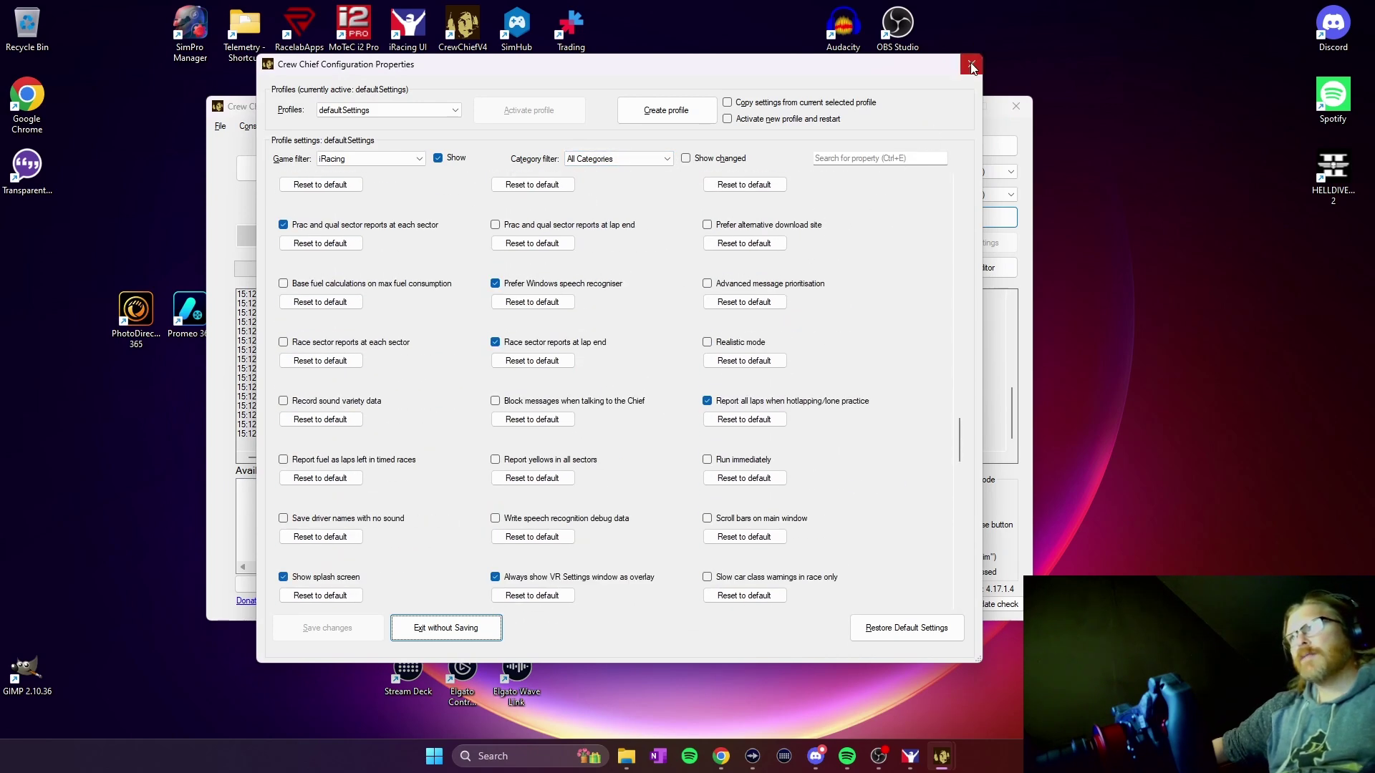
{"action": "scroll", "coordinate": [652, 336], "scroll_direction": "down", "scroll_amount": 3}
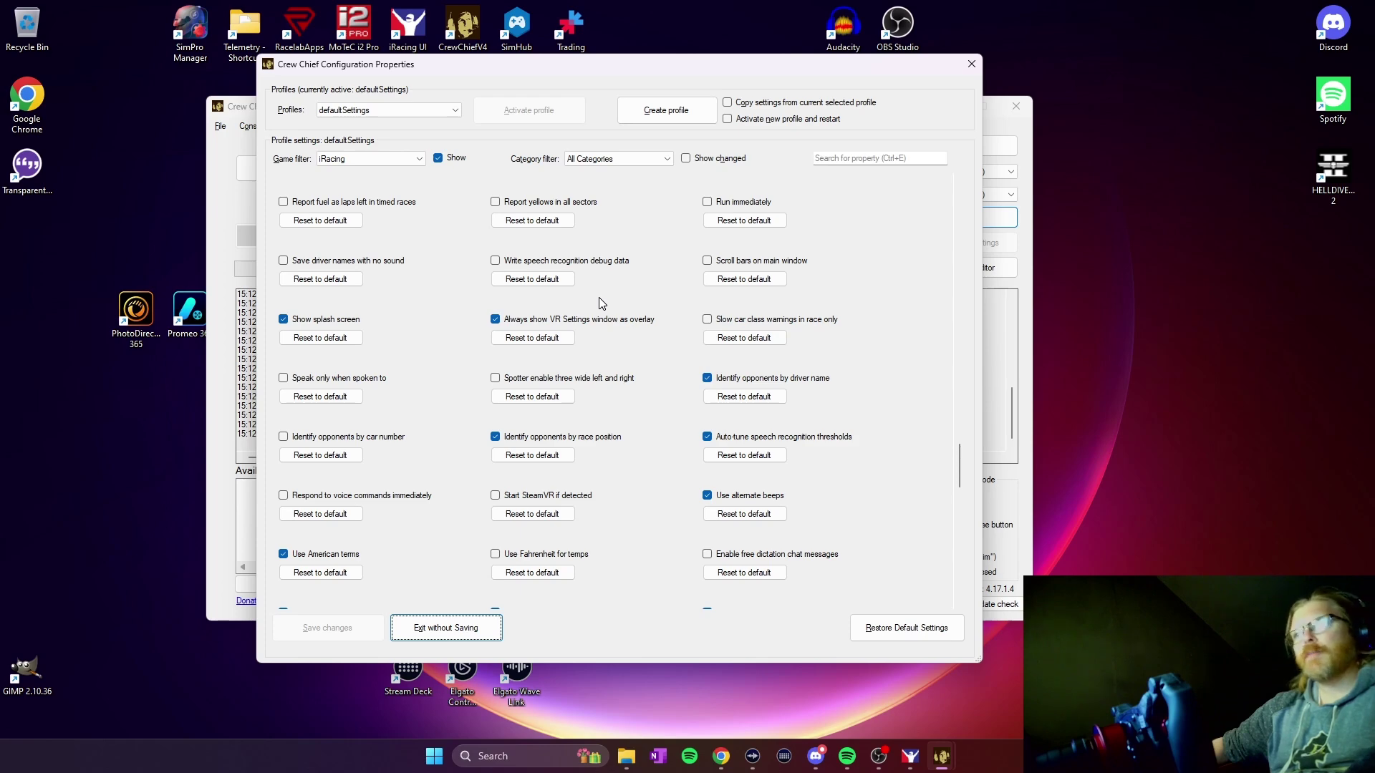
{"action": "scroll", "coordinate": [600, 302], "scroll_direction": "down", "scroll_amount": 3}
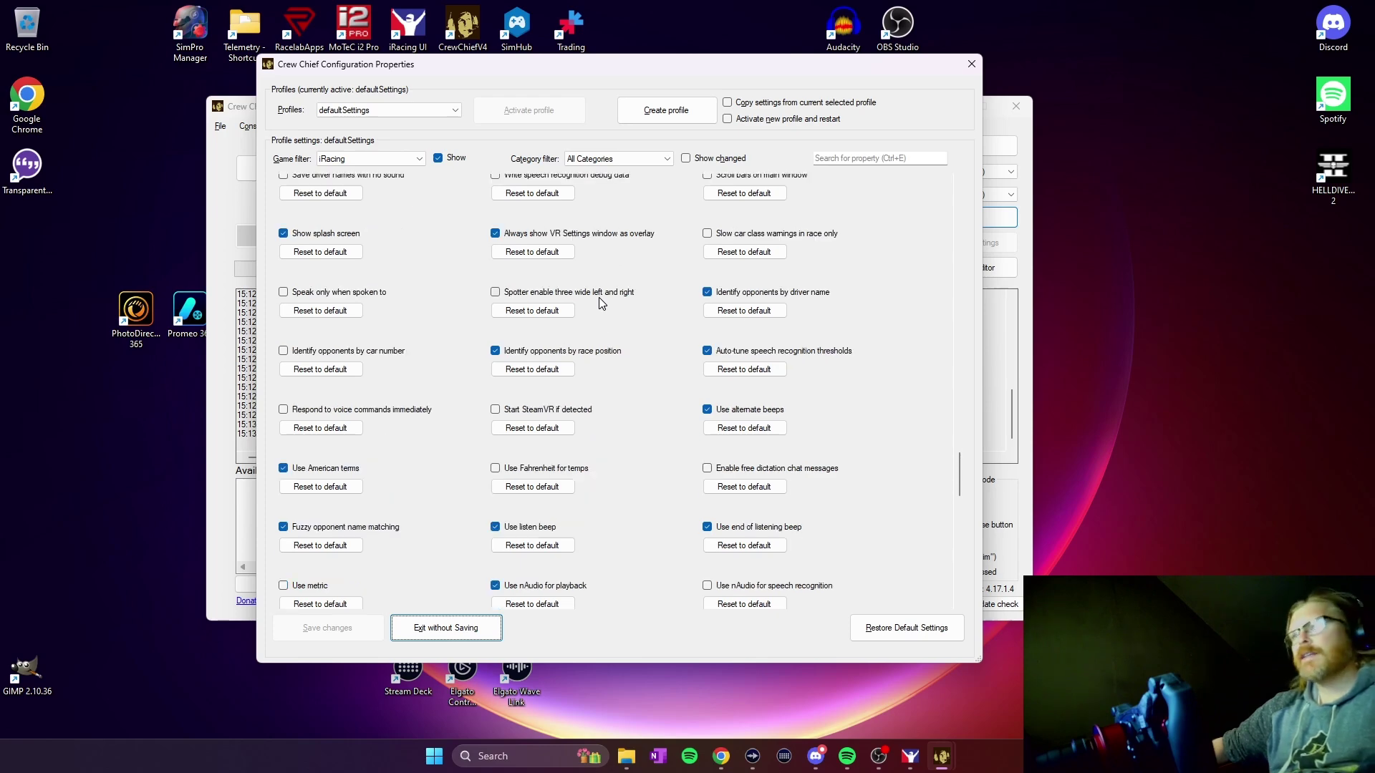
{"action": "scroll", "coordinate": [600, 303], "scroll_direction": "down", "scroll_amount": 2}
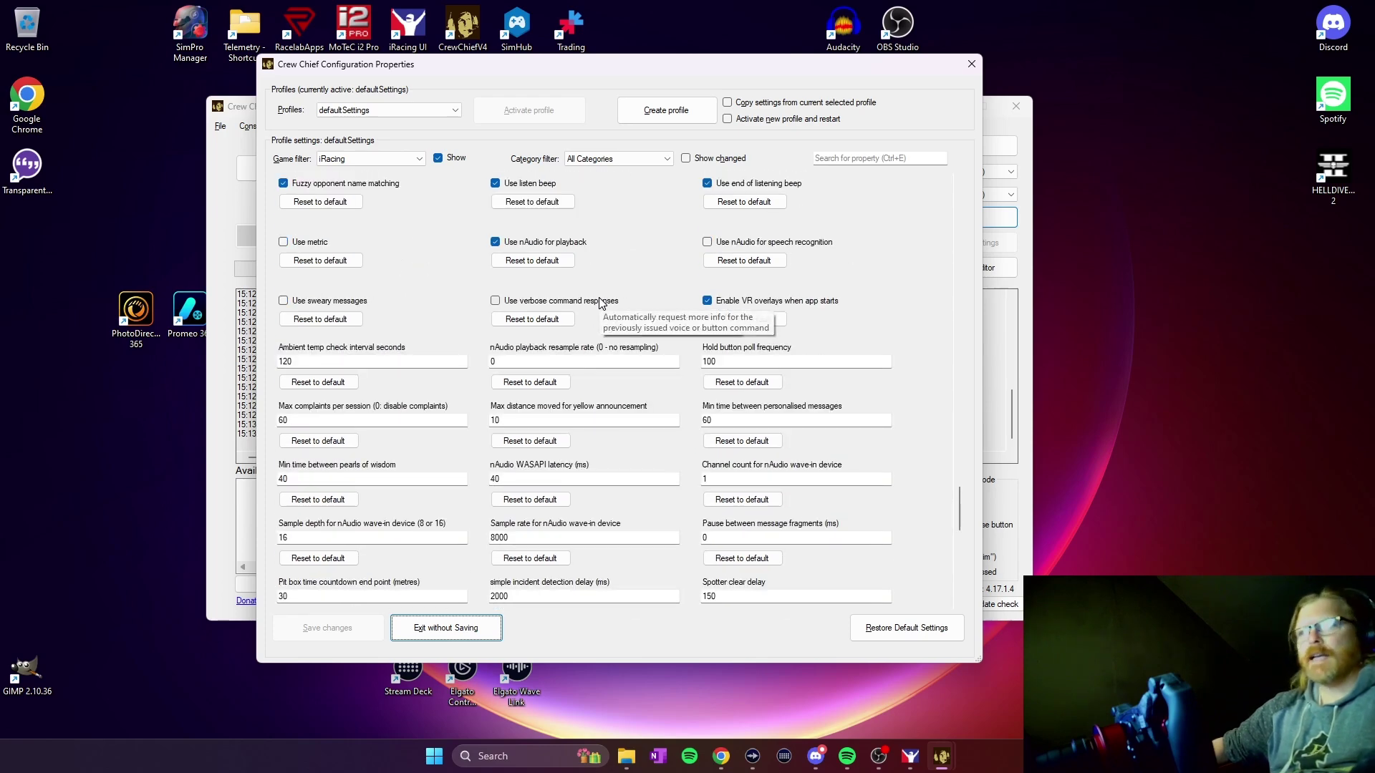
{"action": "scroll", "coordinate": [599, 298], "scroll_direction": "down", "scroll_amount": 5}
{"action": "scroll", "coordinate": [600, 303], "scroll_direction": "up", "scroll_amount": 15}
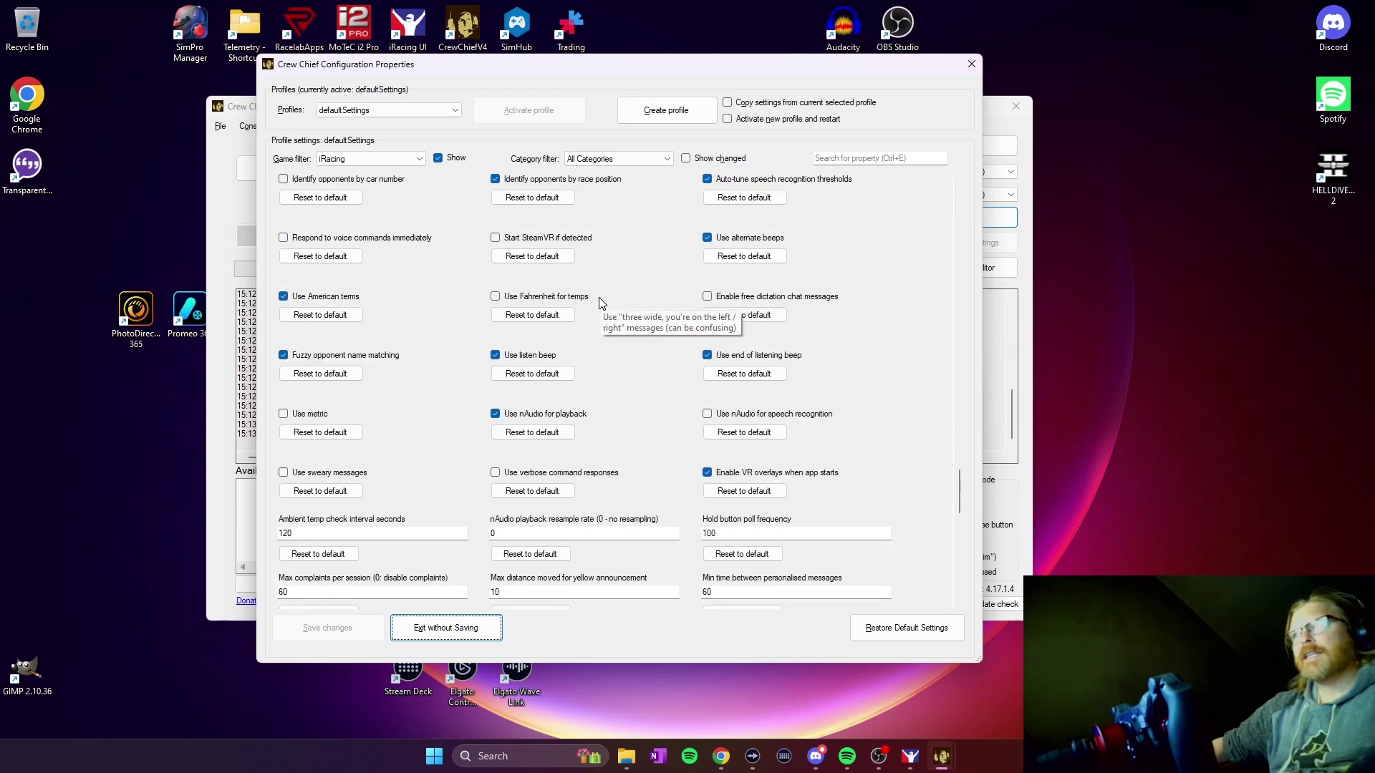
{"action": "scroll", "coordinate": [601, 303], "scroll_direction": "up", "scroll_amount": 15}
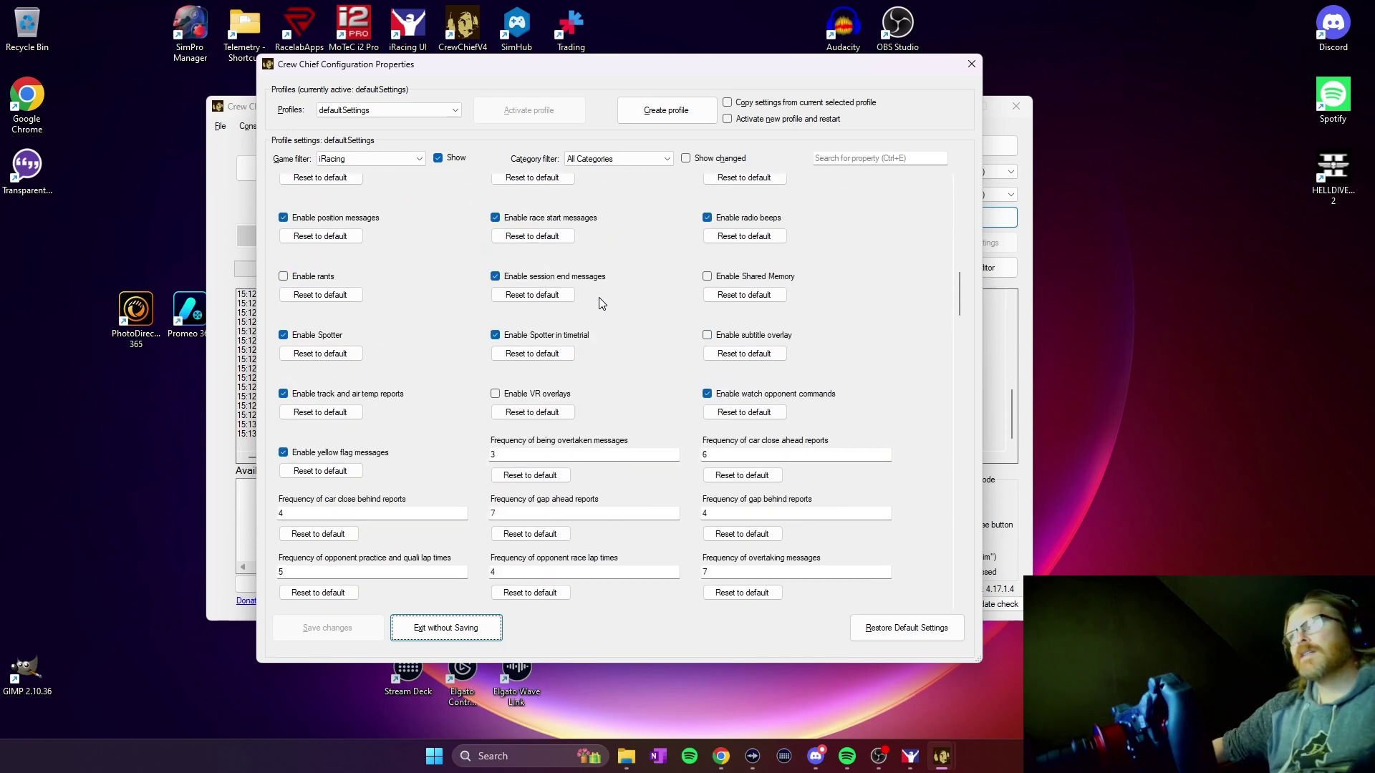
{"action": "scroll", "coordinate": [601, 303], "scroll_direction": "up", "scroll_amount": 3}
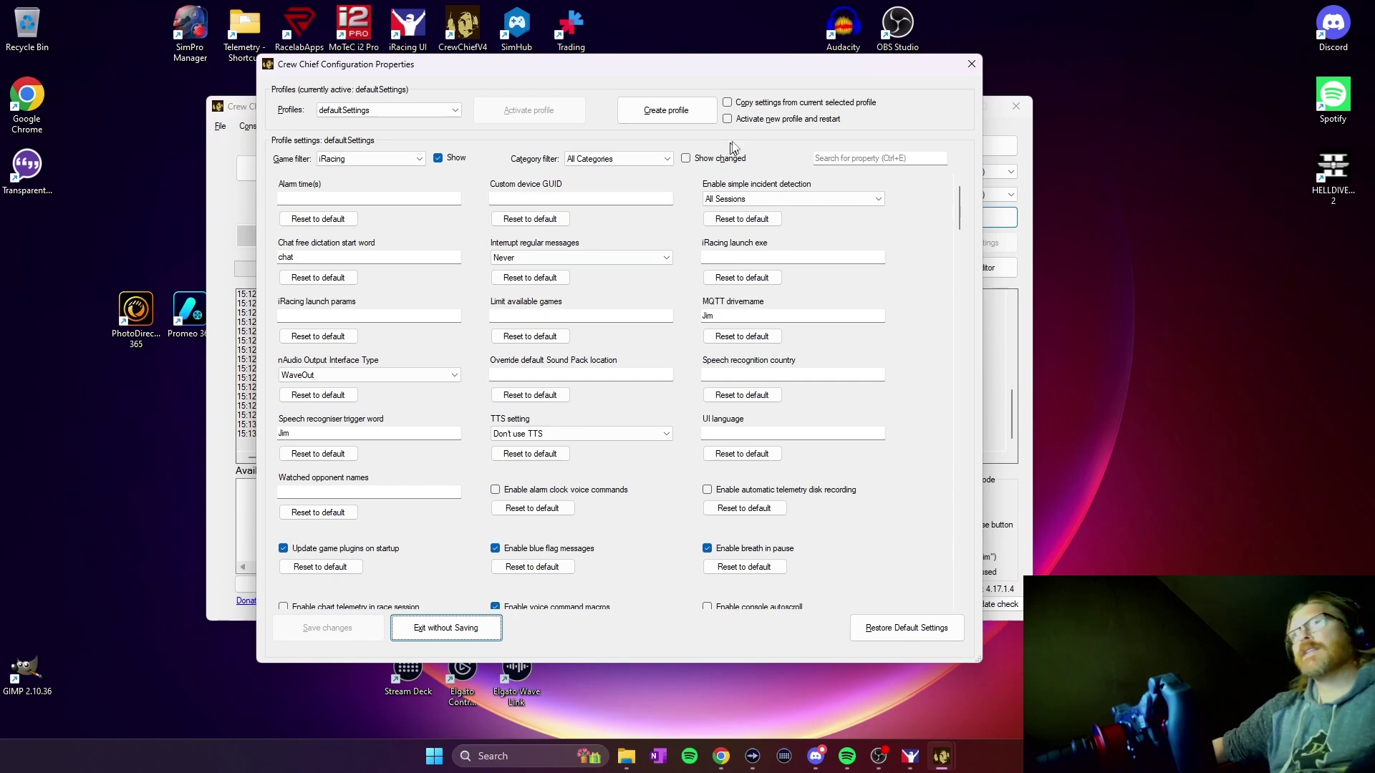
{"action": "left_click", "coordinate": [972, 64]}
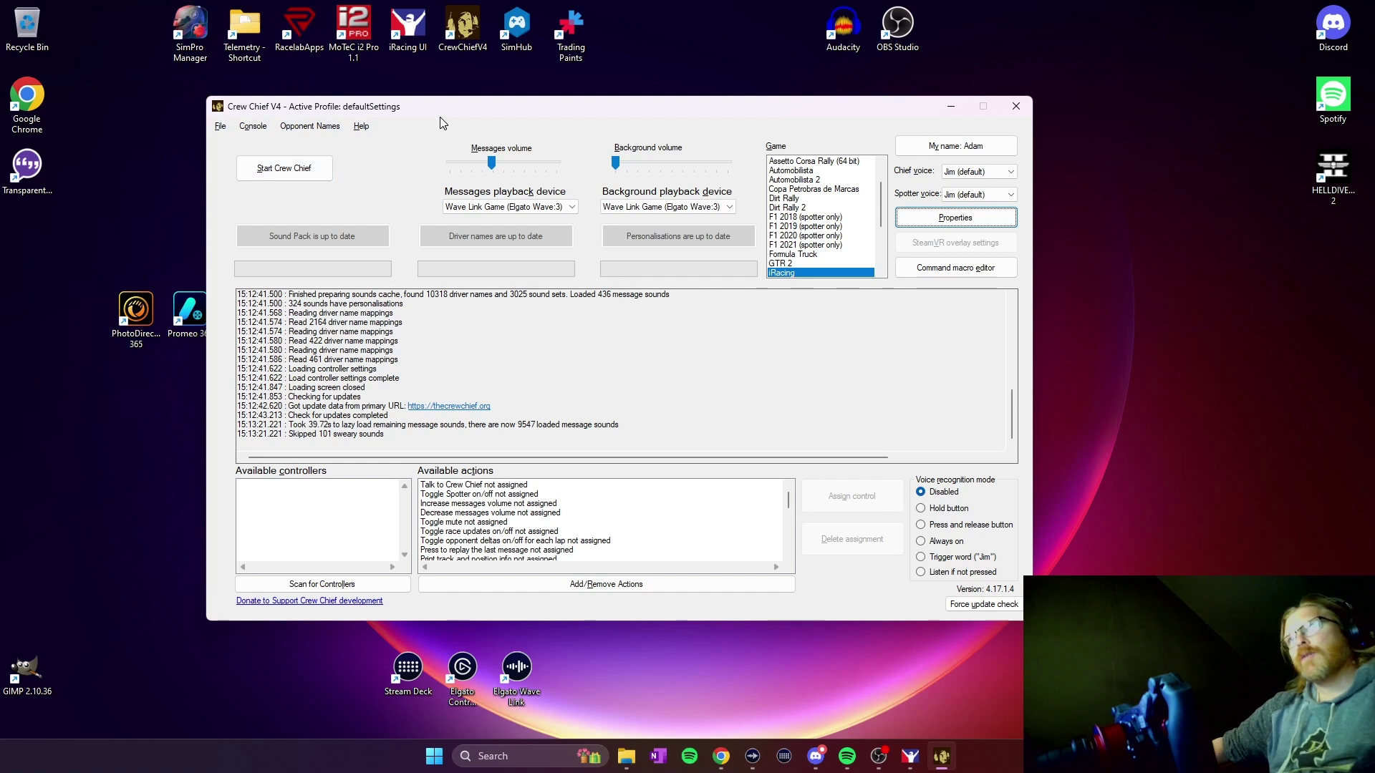
Step: Start and stop Crew Chief with iRacing as the game, and close the program
{"action": "left_click_drag", "start_coordinate": [445, 115], "coordinate": [505, 101]}
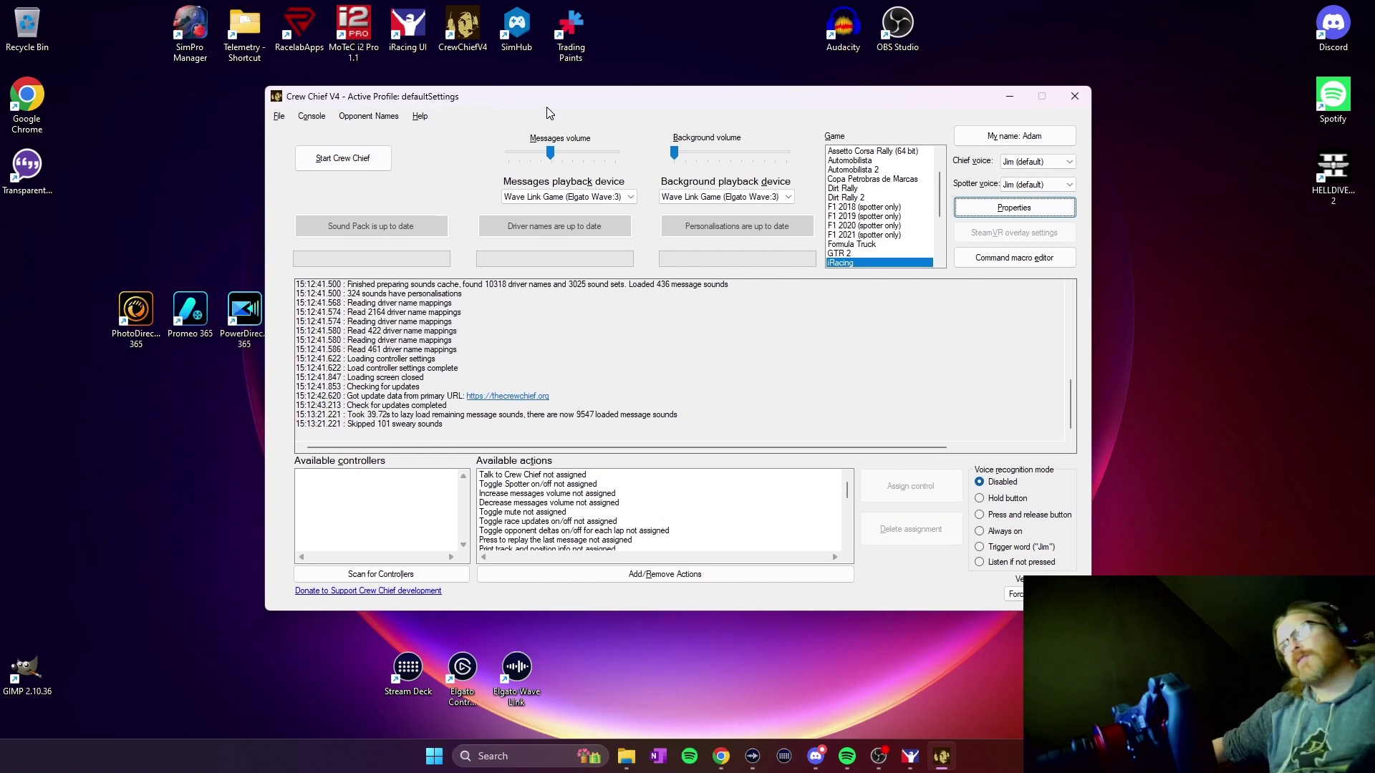
{"action": "left_click", "coordinate": [356, 162]}
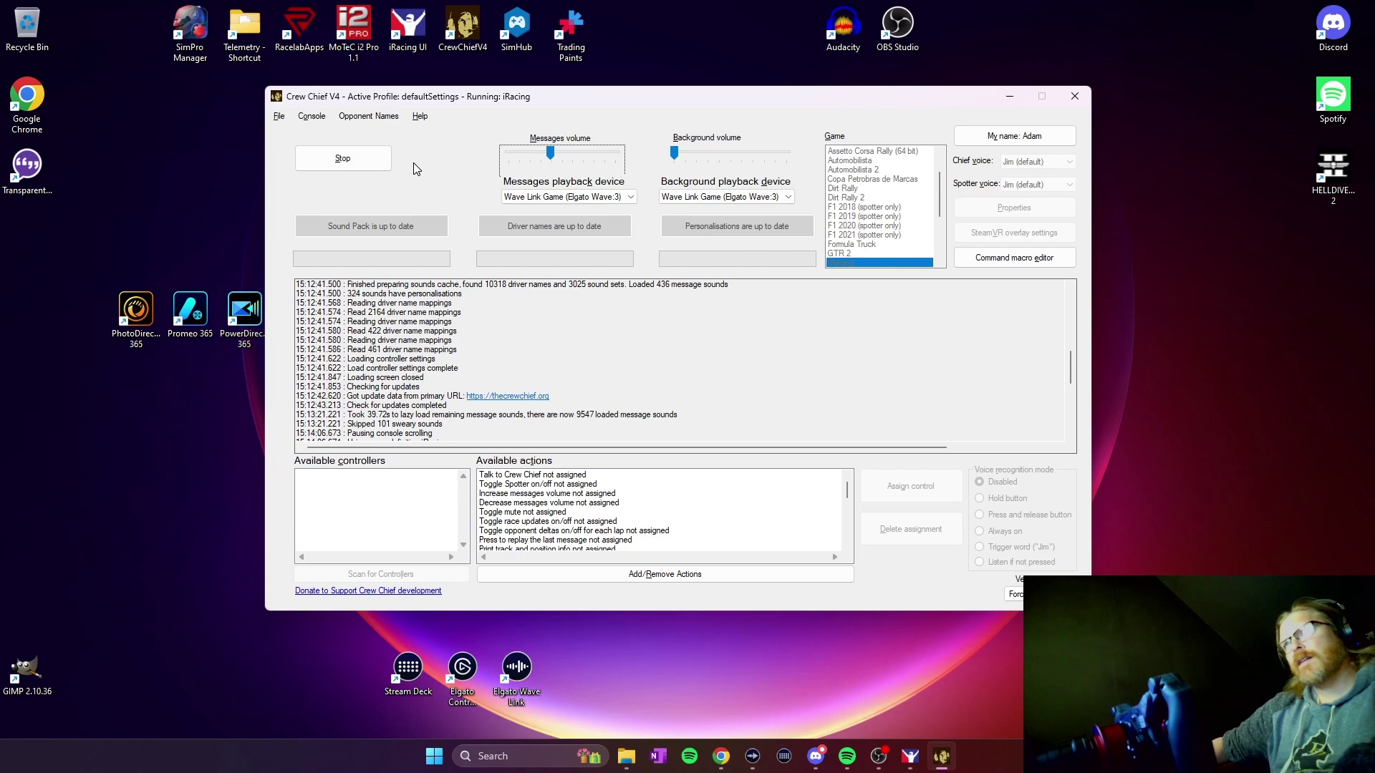
{"action": "left_click", "coordinate": [376, 168]}
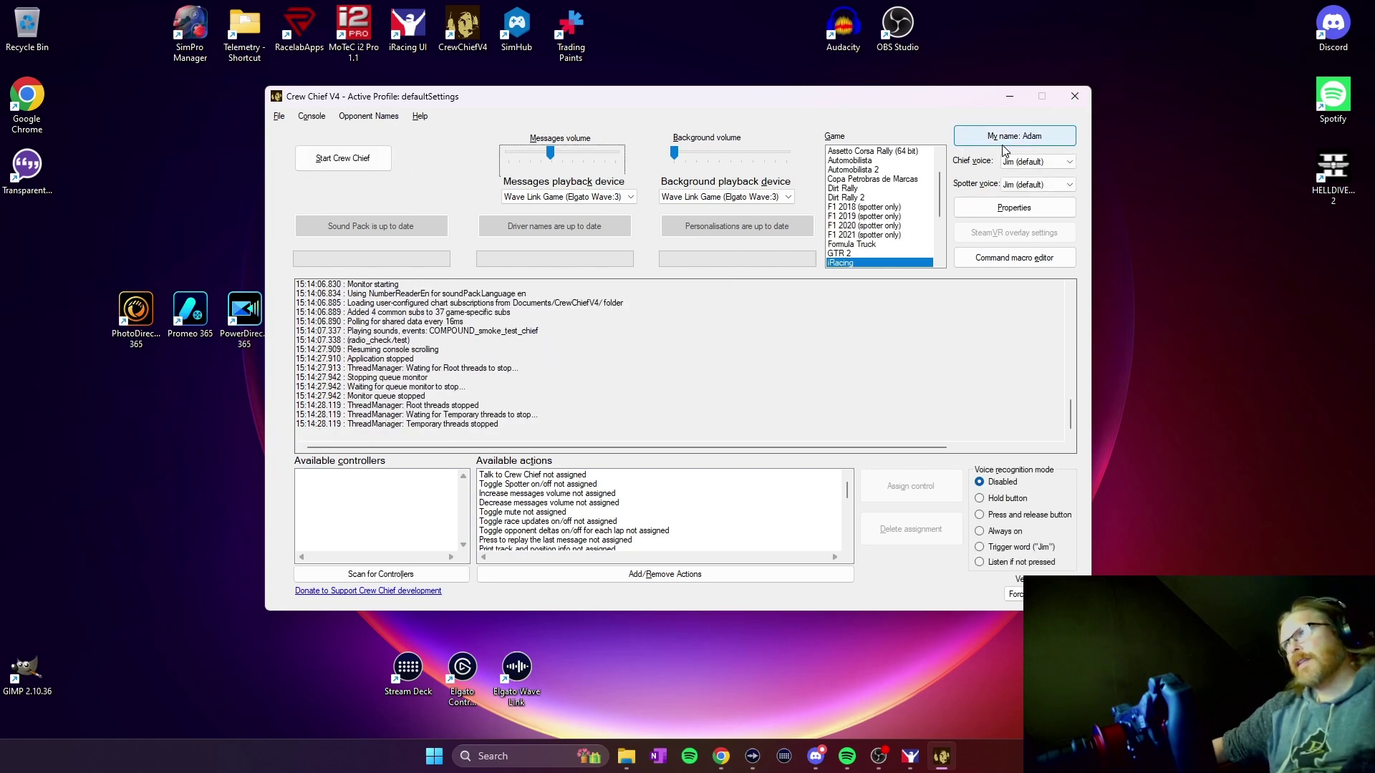
{"action": "left_click", "coordinate": [1074, 96]}
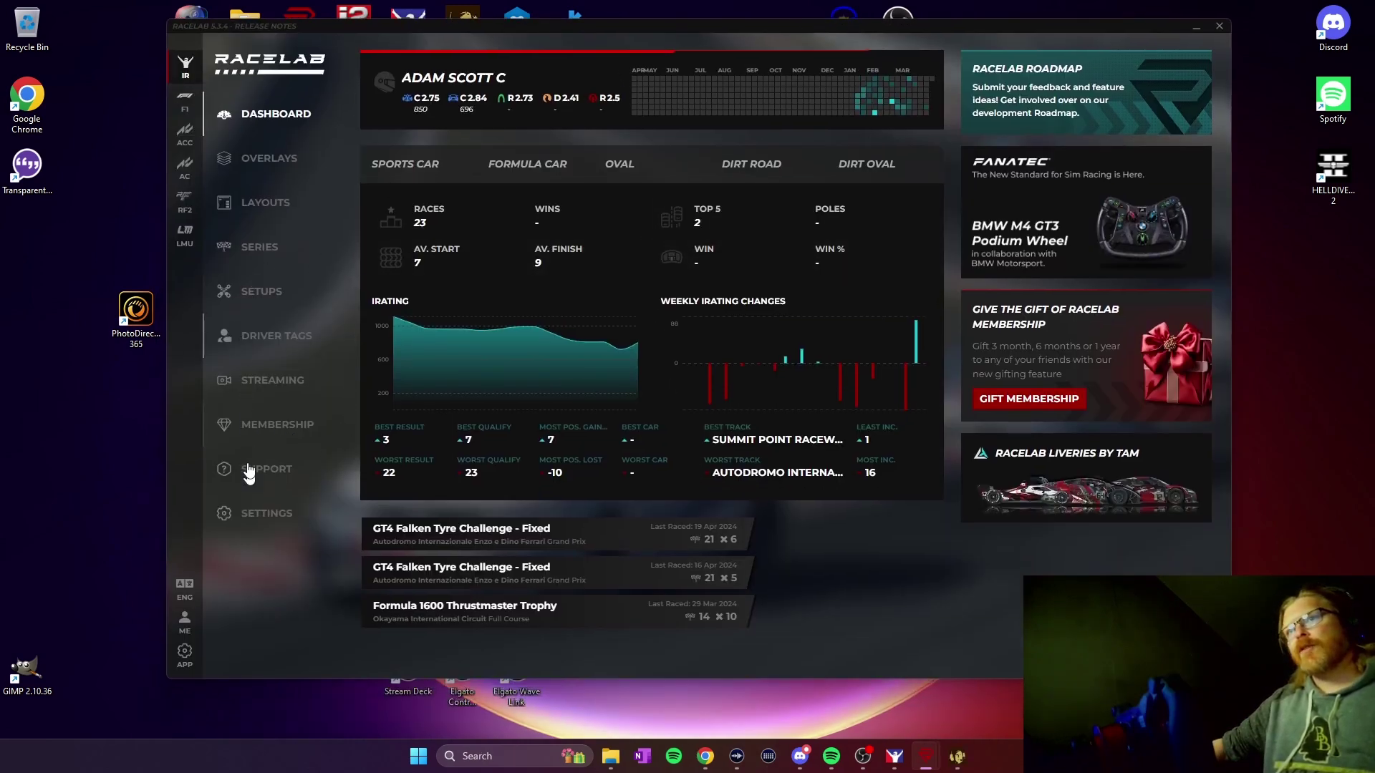
Step: In Racelab, examine the previews and general settings of the Relatives, Standings and Track Map overlays
{"action": "left_click", "coordinate": [294, 166]}
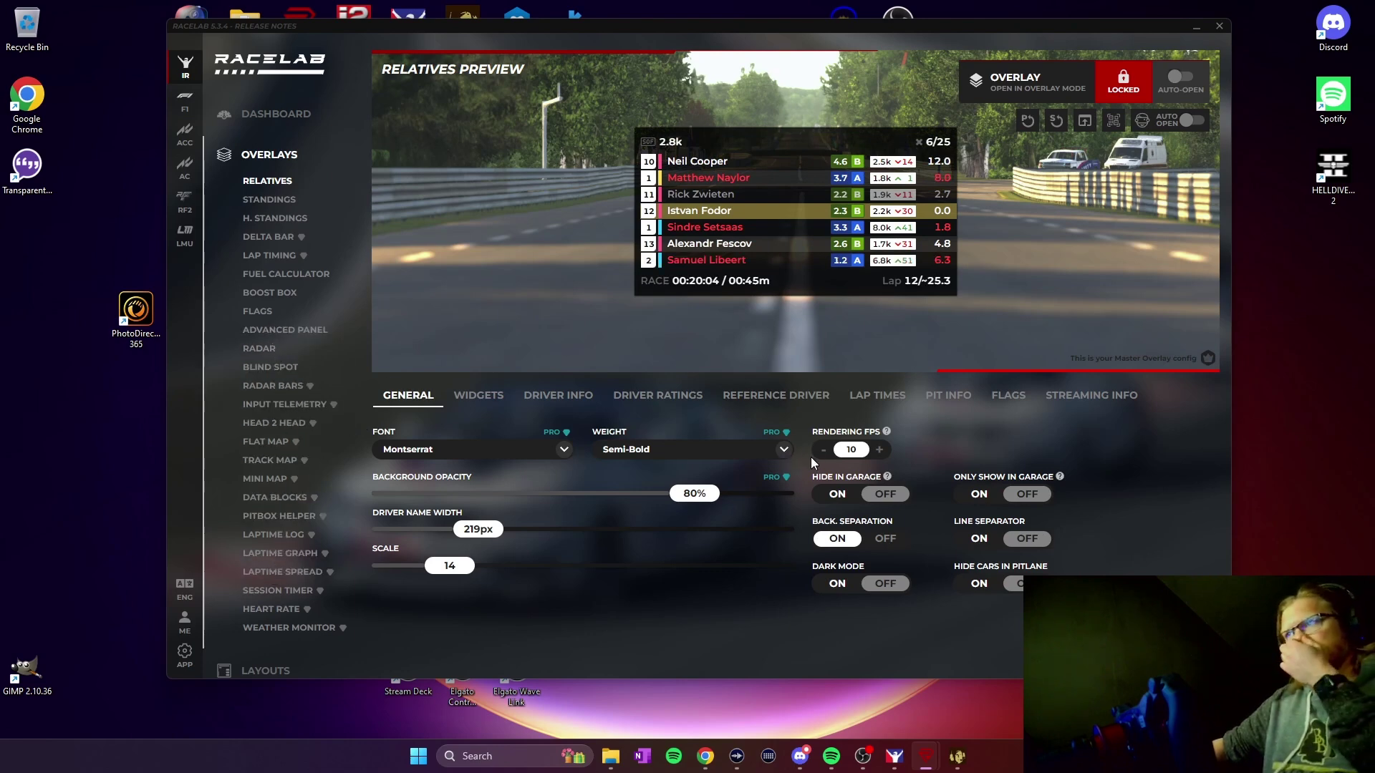
{"action": "left_click", "coordinate": [257, 204]}
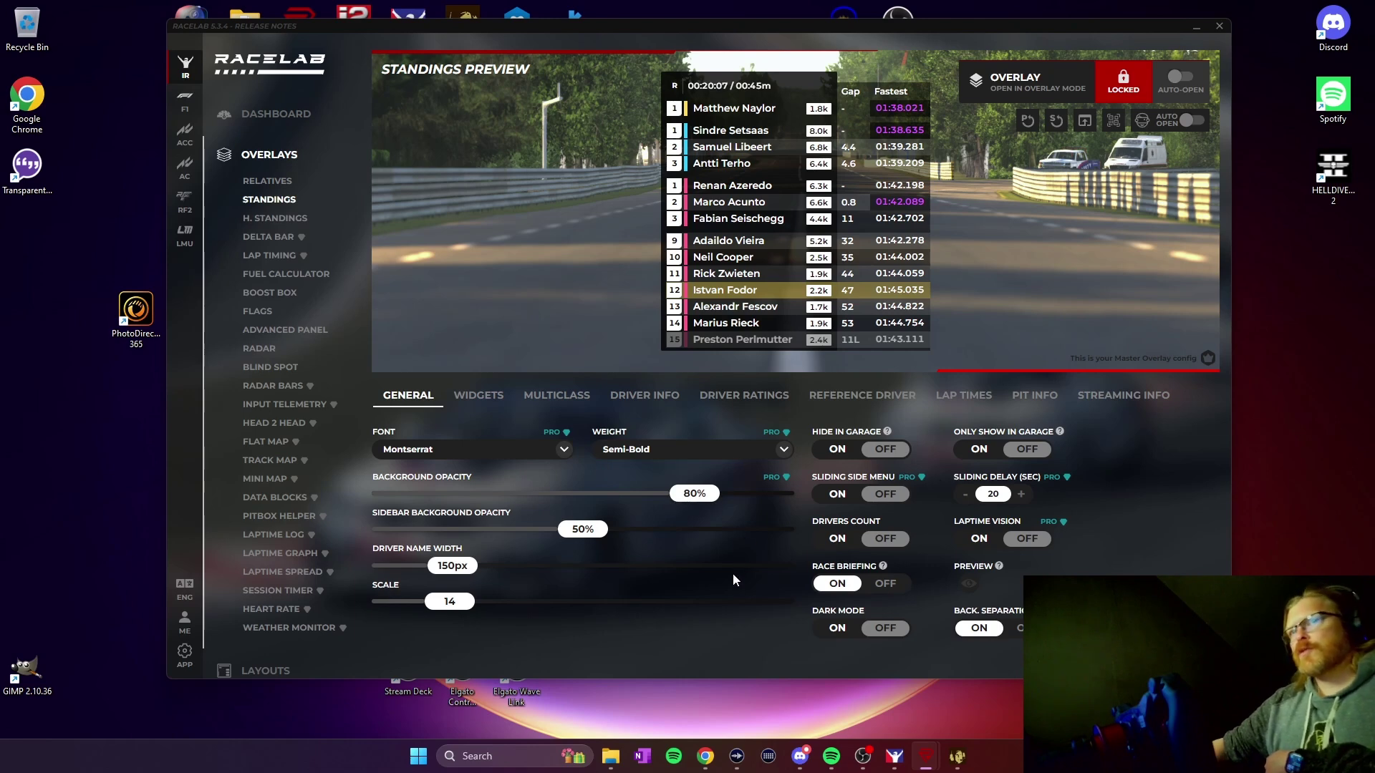
{"action": "left_click", "coordinate": [264, 460]}
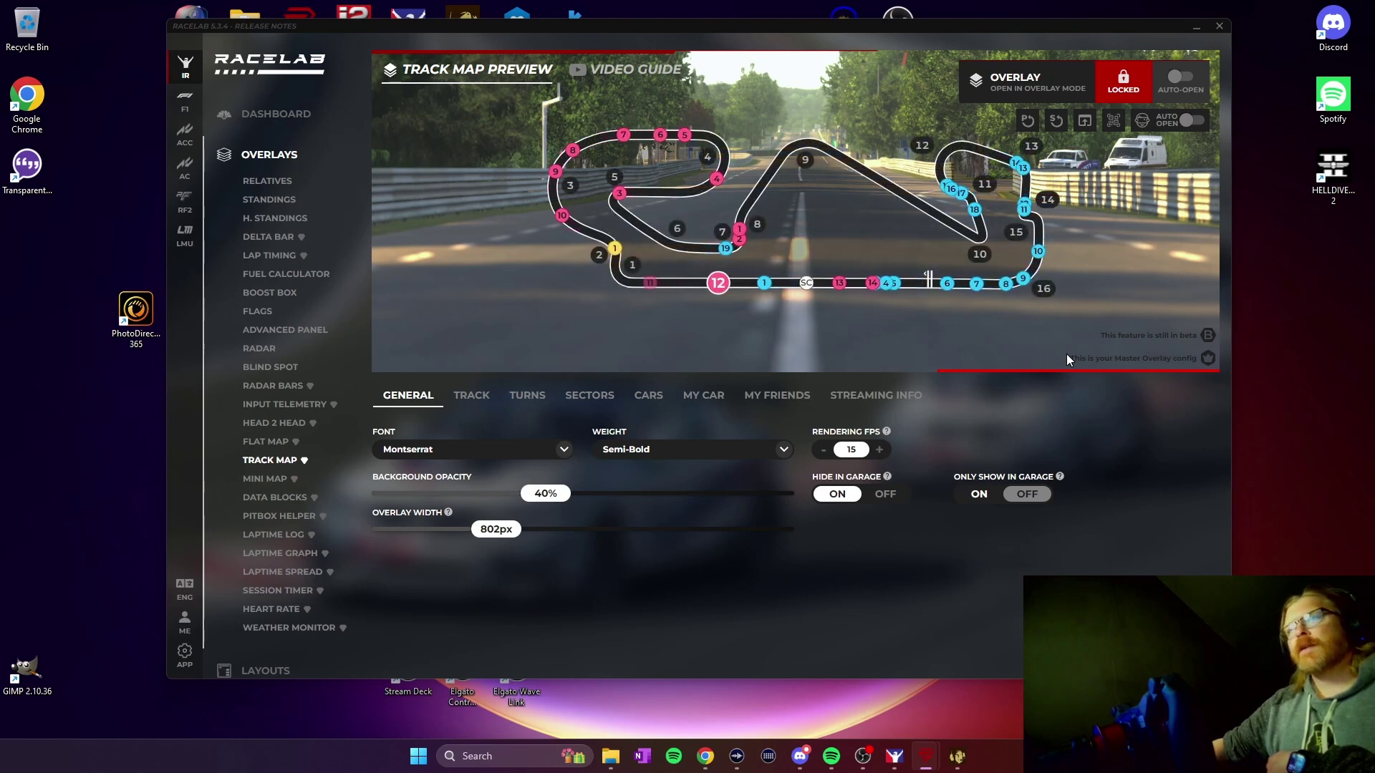
{"action": "left_click", "coordinate": [268, 181]}
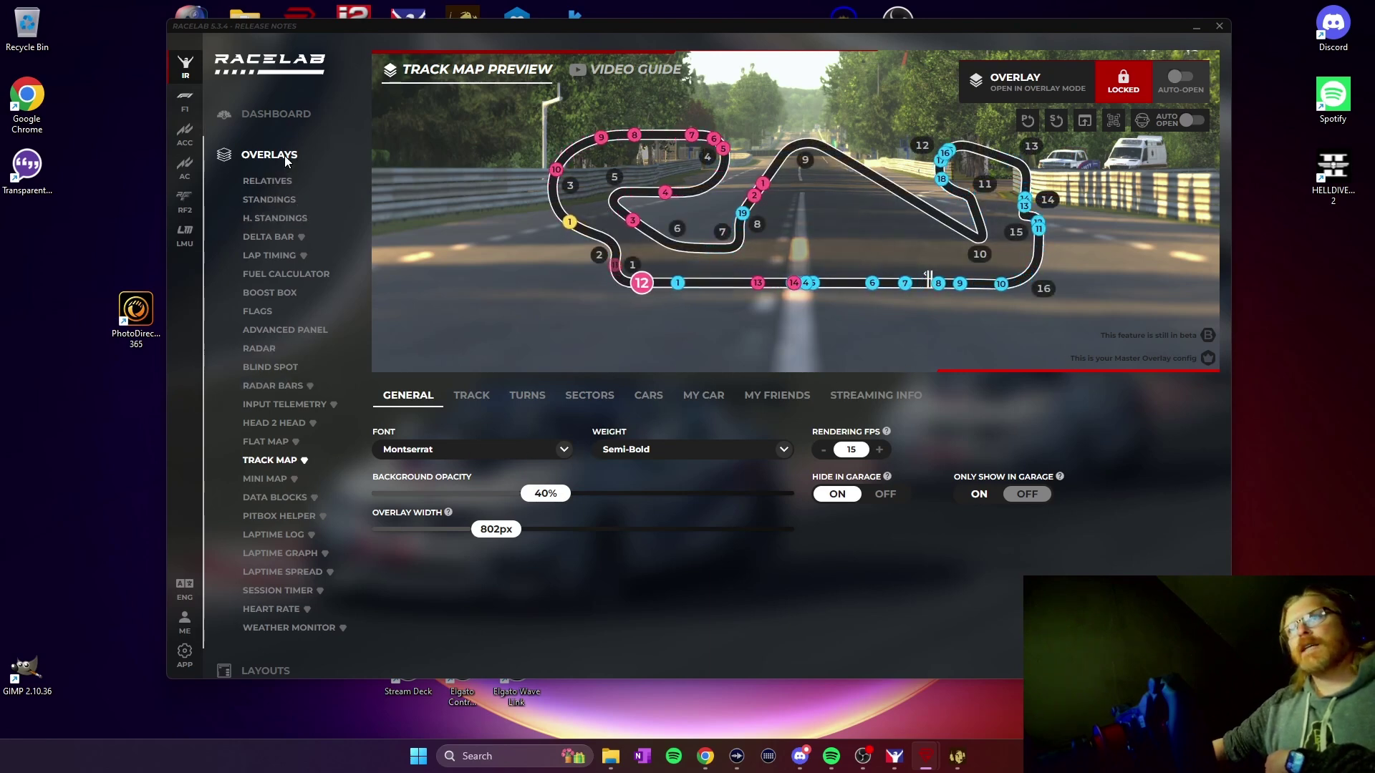
Step: Open the Best Layout and compare its Test, Practice, Qualy and Race session overlays, and close Racelab
{"action": "left_click", "coordinate": [269, 674]}
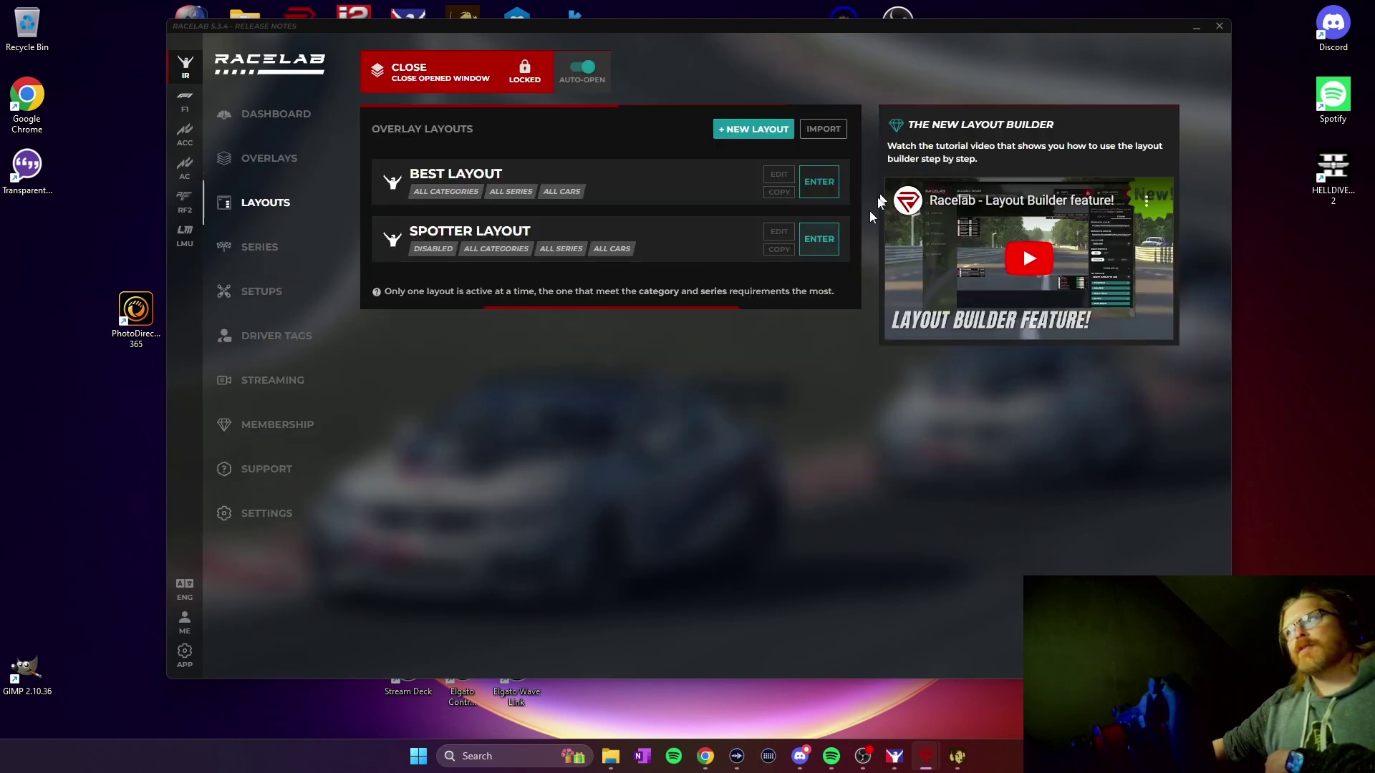
{"action": "left_click", "coordinate": [814, 180]}
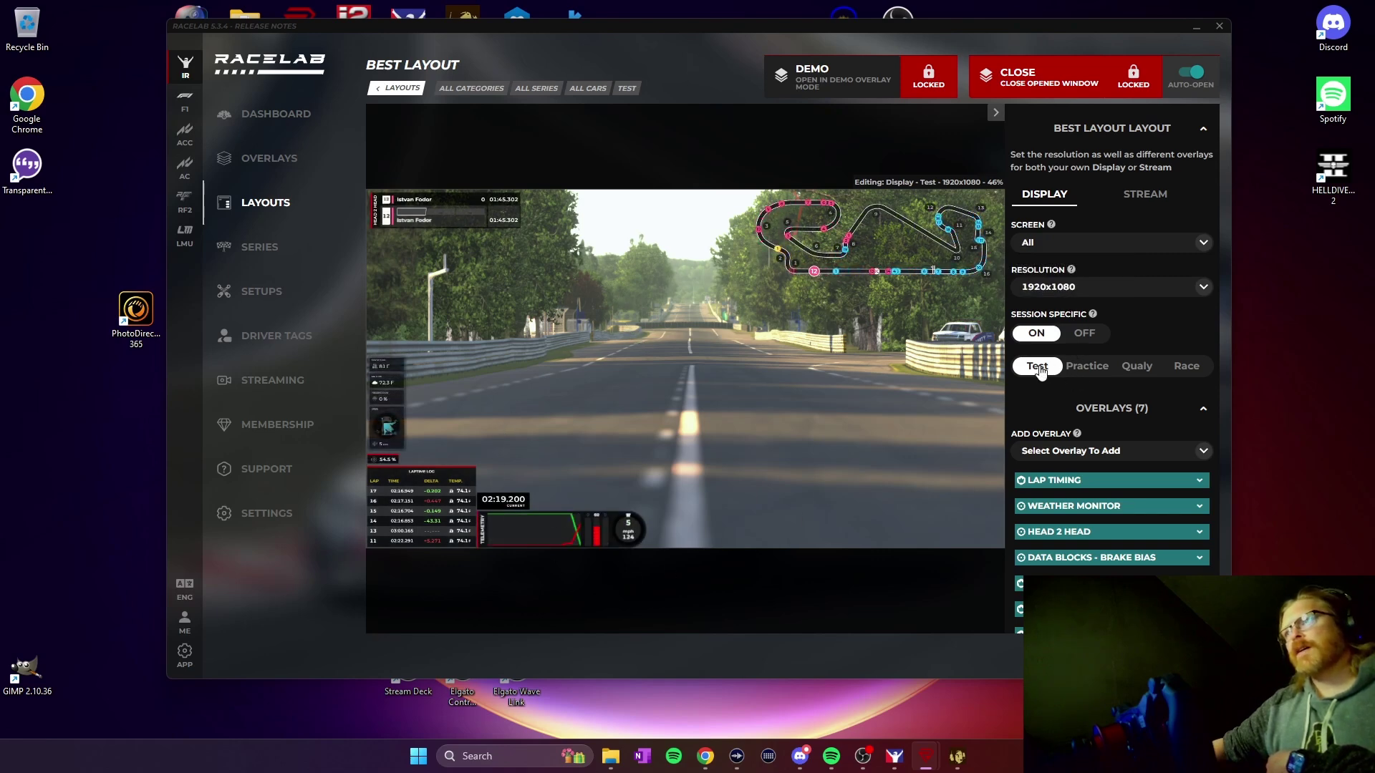
{"action": "left_click", "coordinate": [1083, 368]}
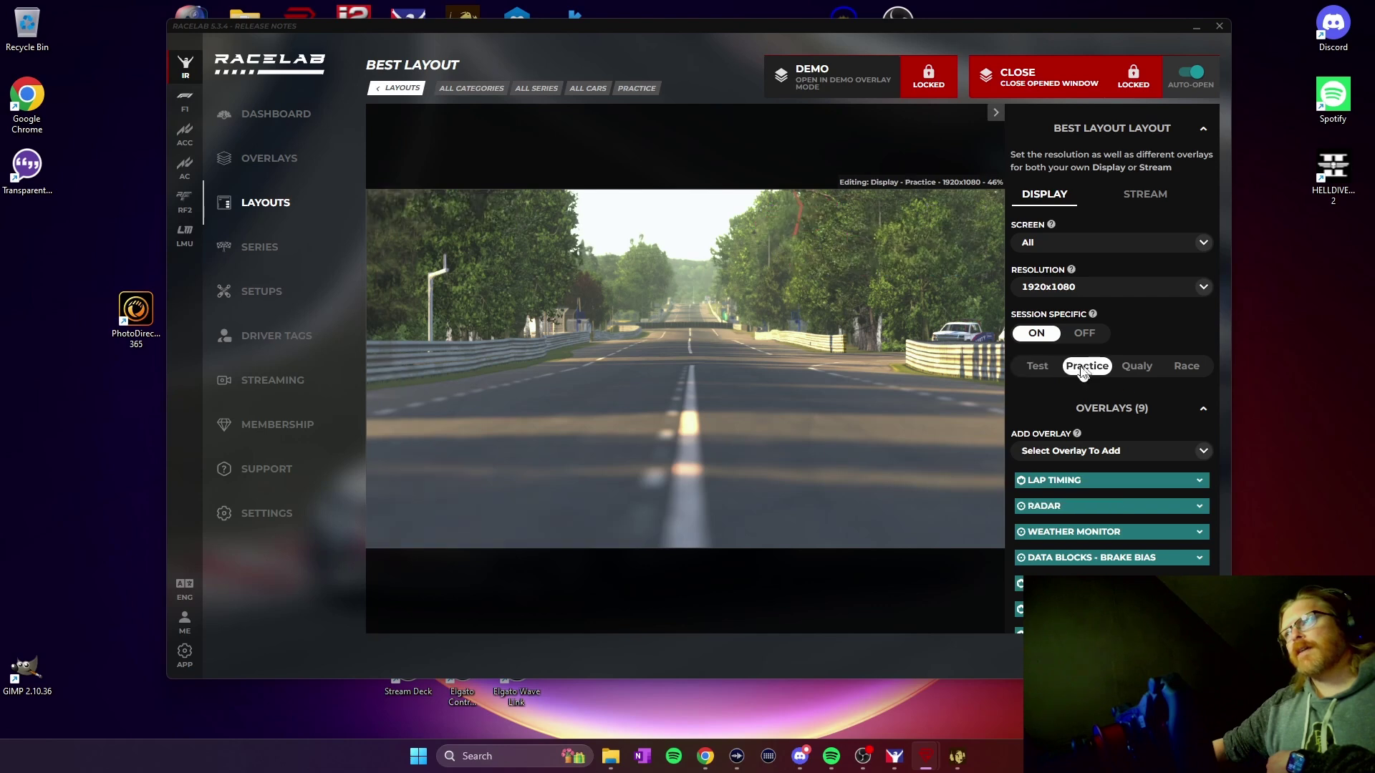
{"action": "left_click", "coordinate": [1139, 368]}
{"action": "left_click", "coordinate": [1185, 367]}
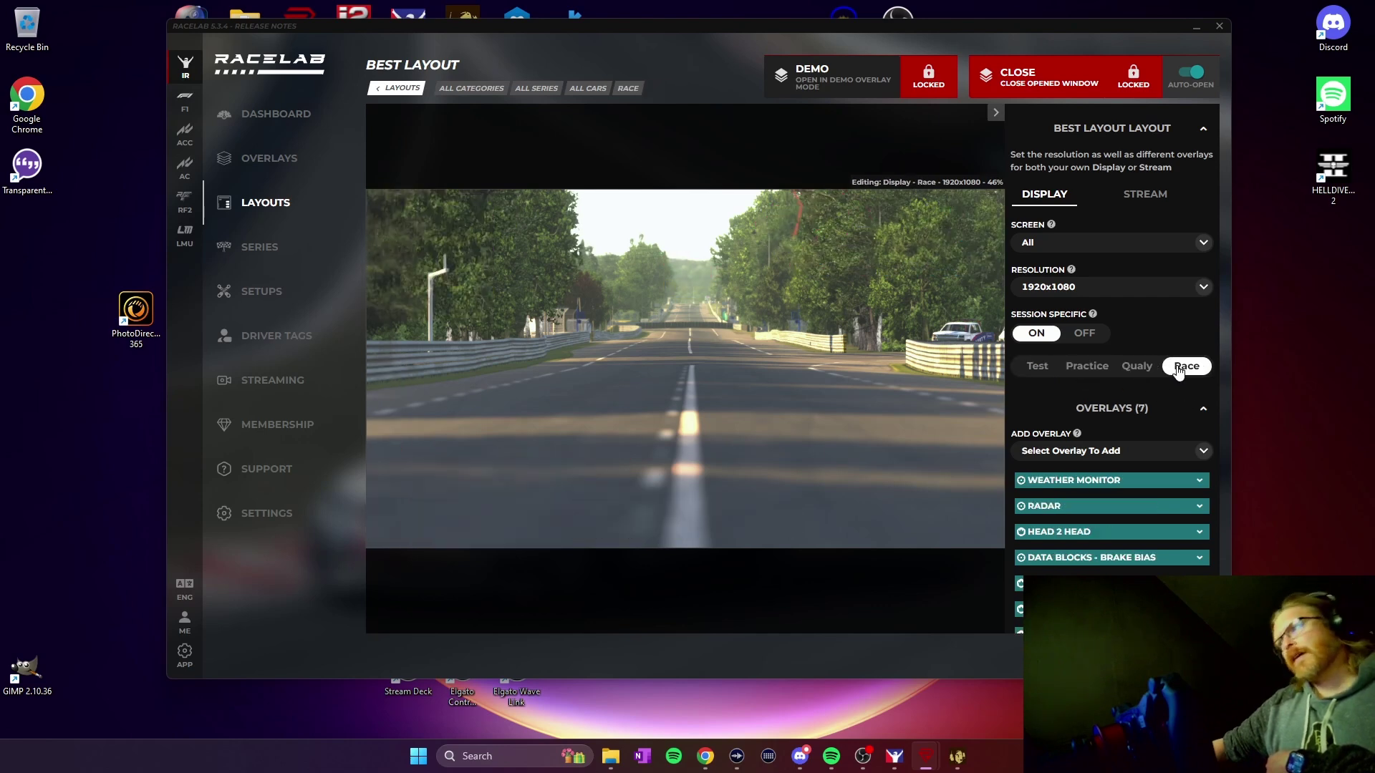
{"action": "left_click", "coordinate": [1043, 367]}
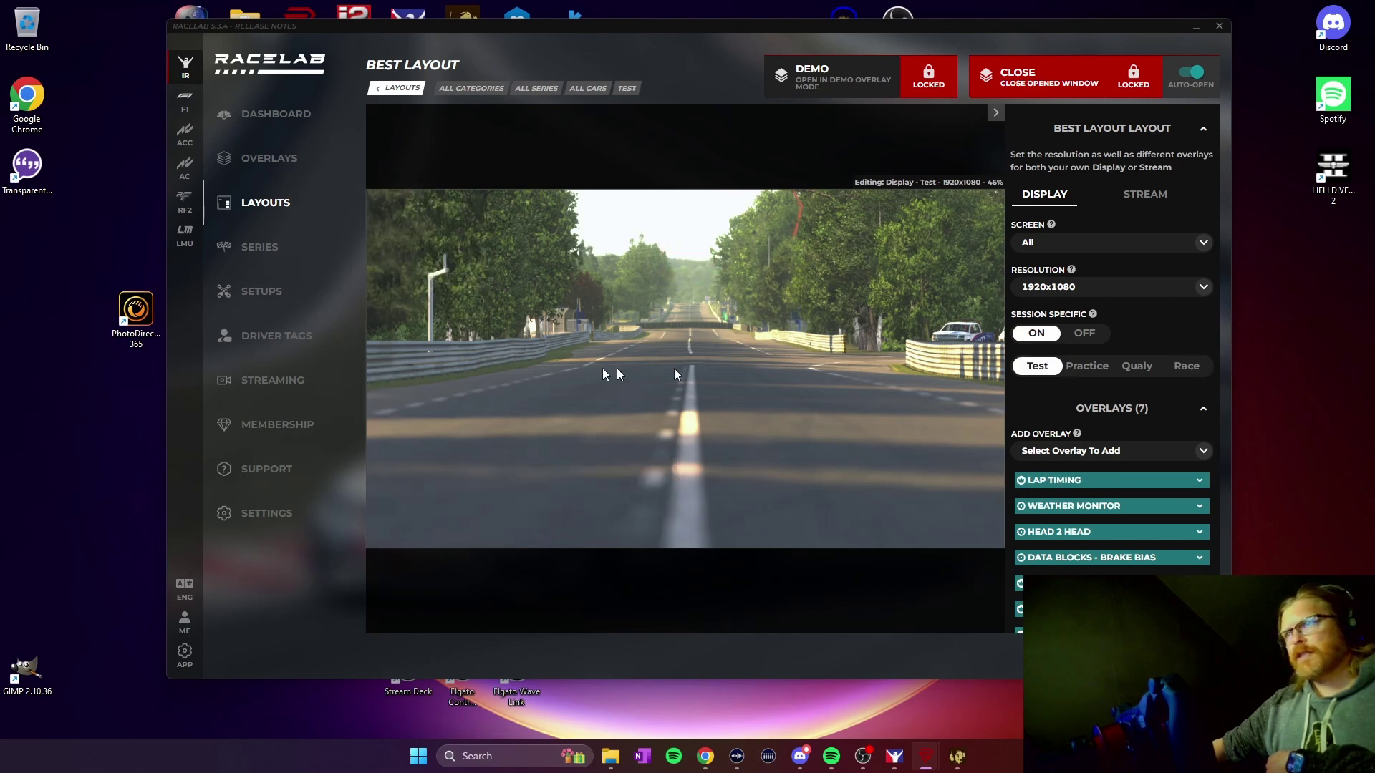
{"action": "left_click", "coordinate": [1109, 366]}
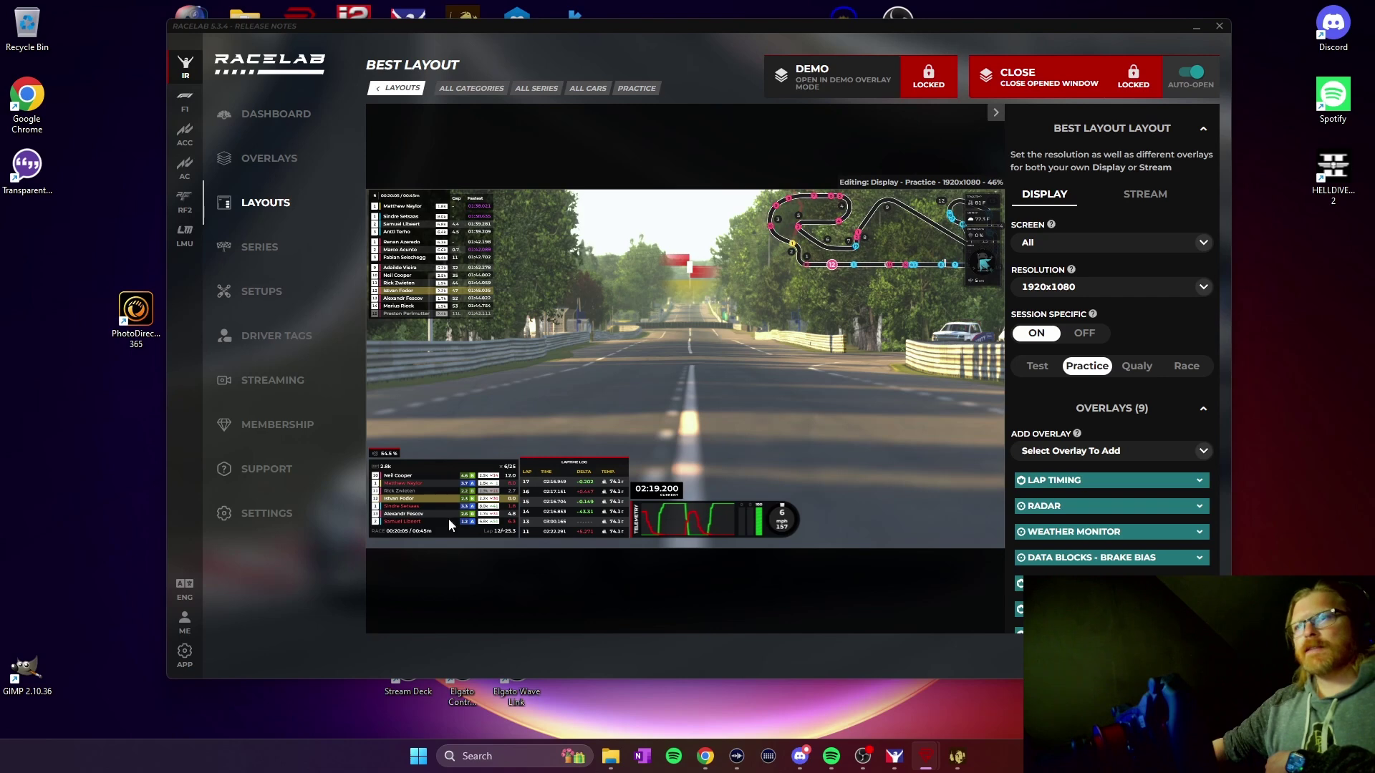
{"action": "left_click", "coordinate": [1219, 31]}
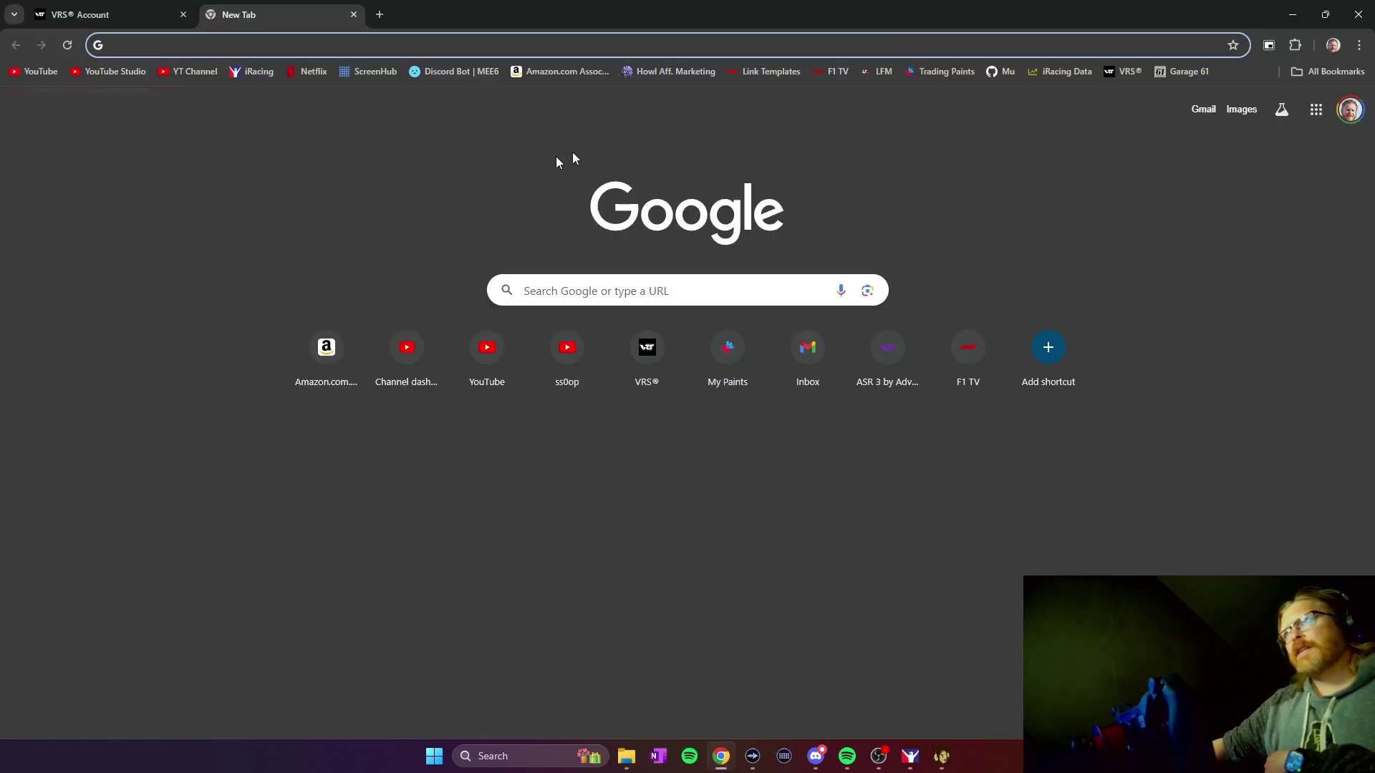
Step: In Chrome, open the VRS driving stats and view the sessions for MotorLand Aragón with the McLaren 570S GT4
{"action": "left_click", "coordinate": [1127, 71]}
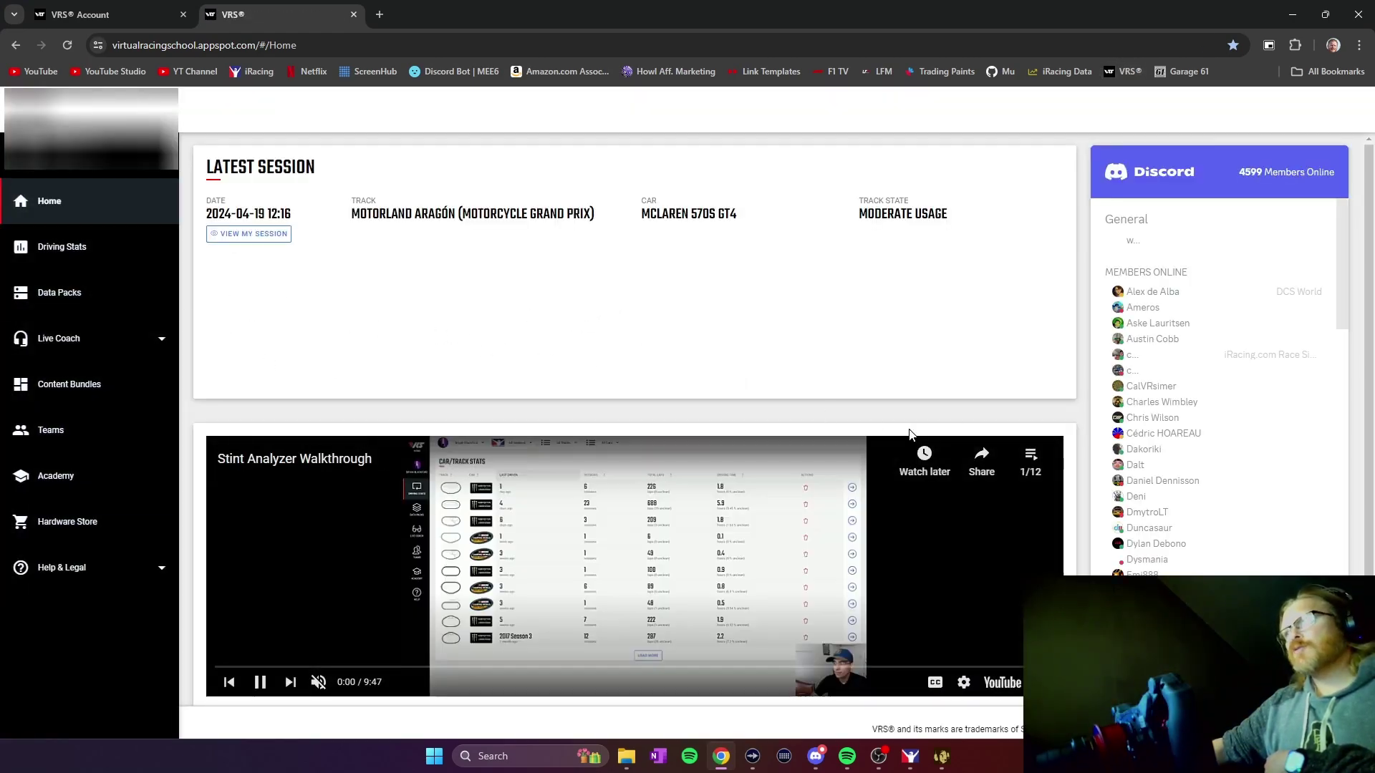
{"action": "left_click", "coordinate": [80, 250]}
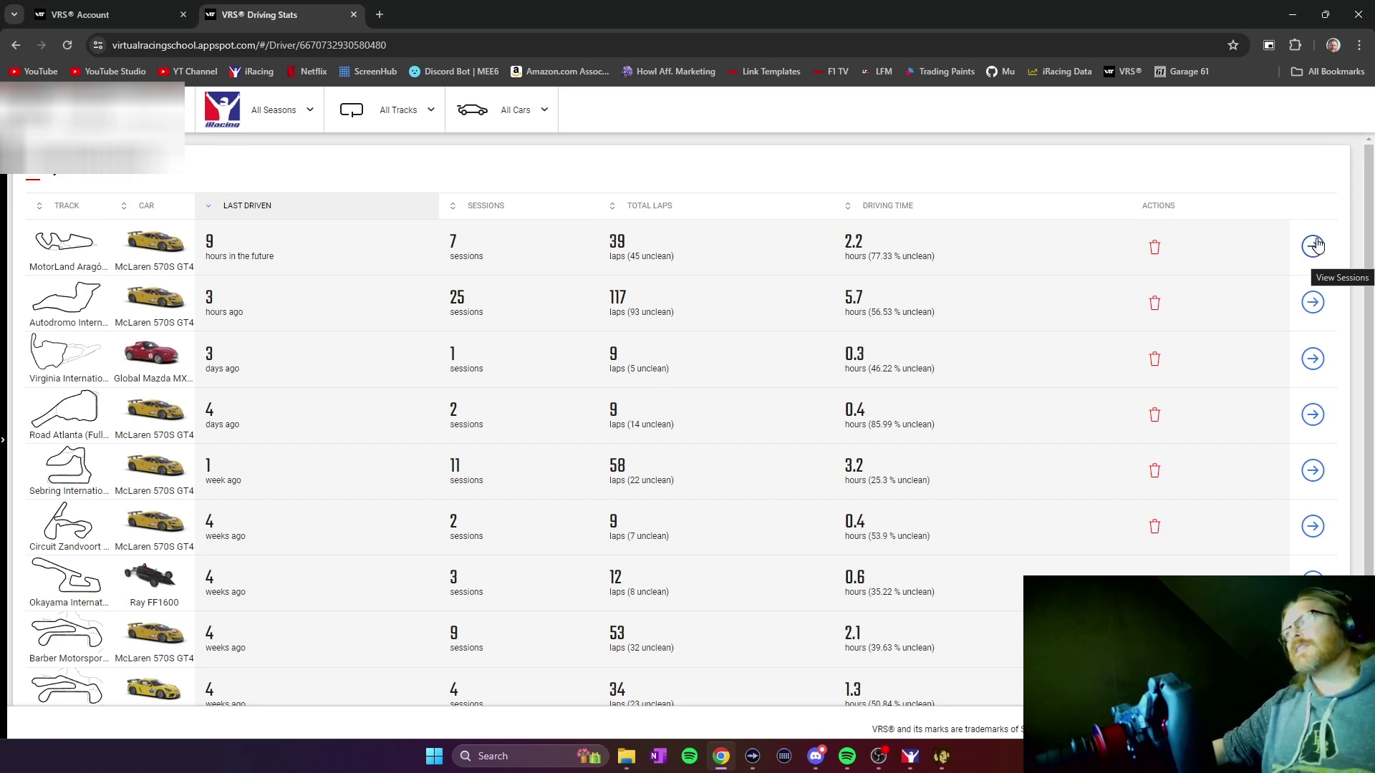
{"action": "left_click", "coordinate": [1315, 246]}
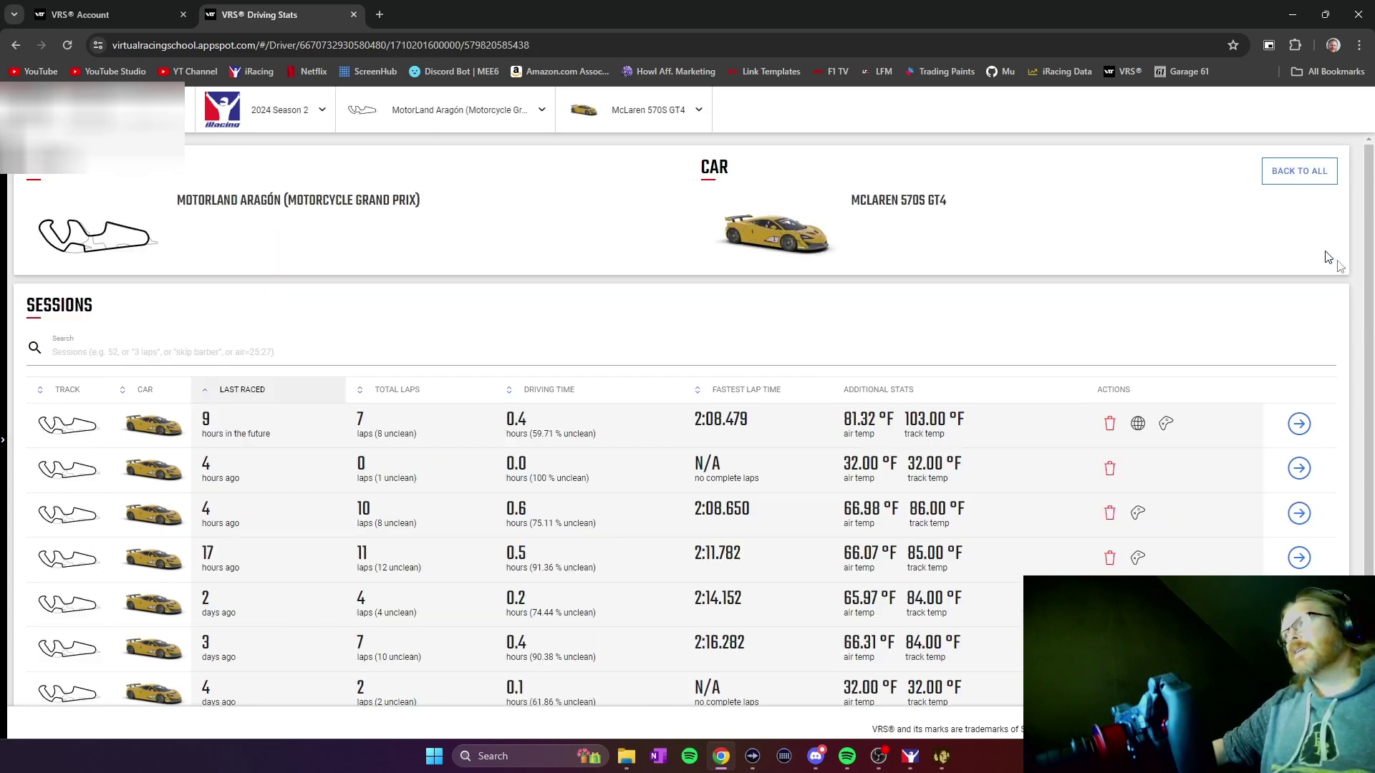
Step: Open the most recent MotorLand Aragón session and examine its stint properties and per-lap times, temperatures and fuel data
{"action": "scroll", "coordinate": [1031, 302], "scroll_direction": "down", "scroll_amount": 1}
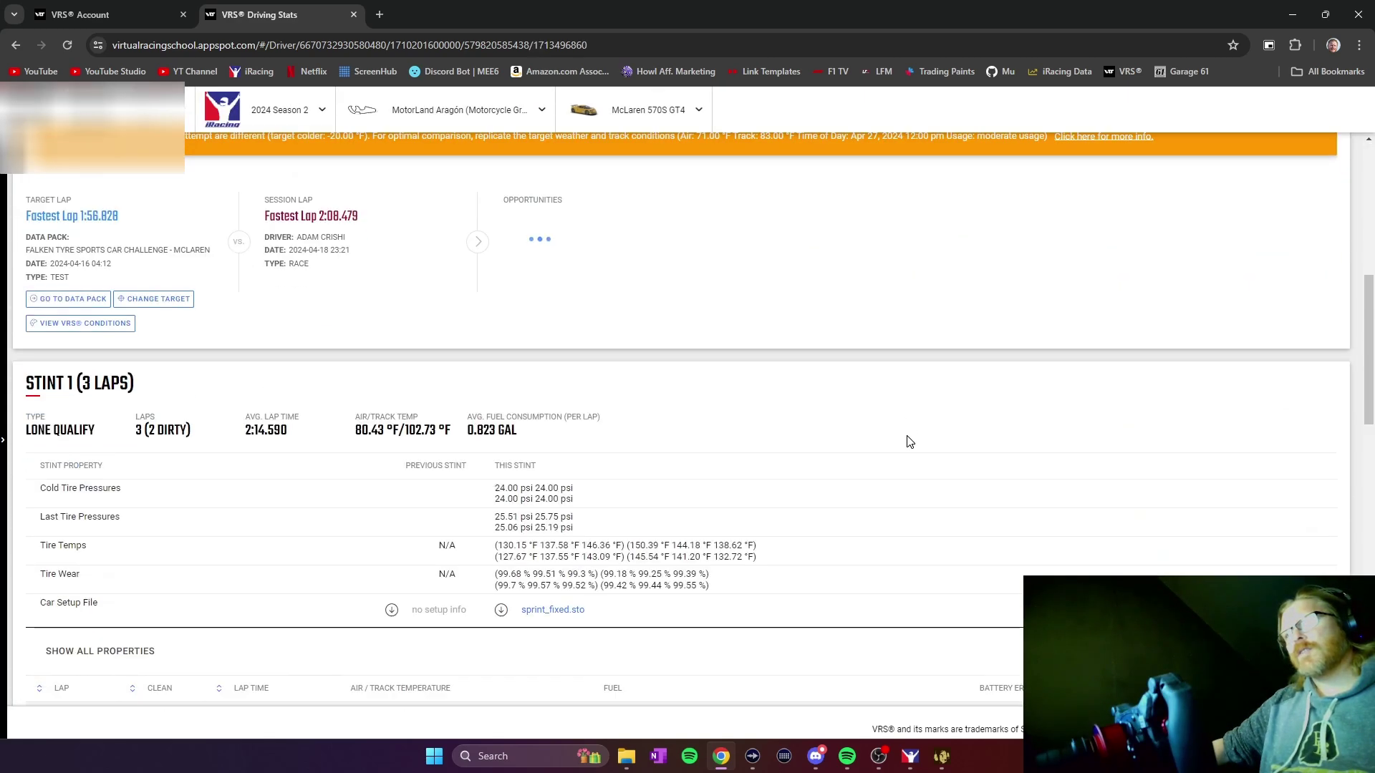
{"action": "scroll", "coordinate": [881, 443], "scroll_direction": "down", "scroll_amount": 9}
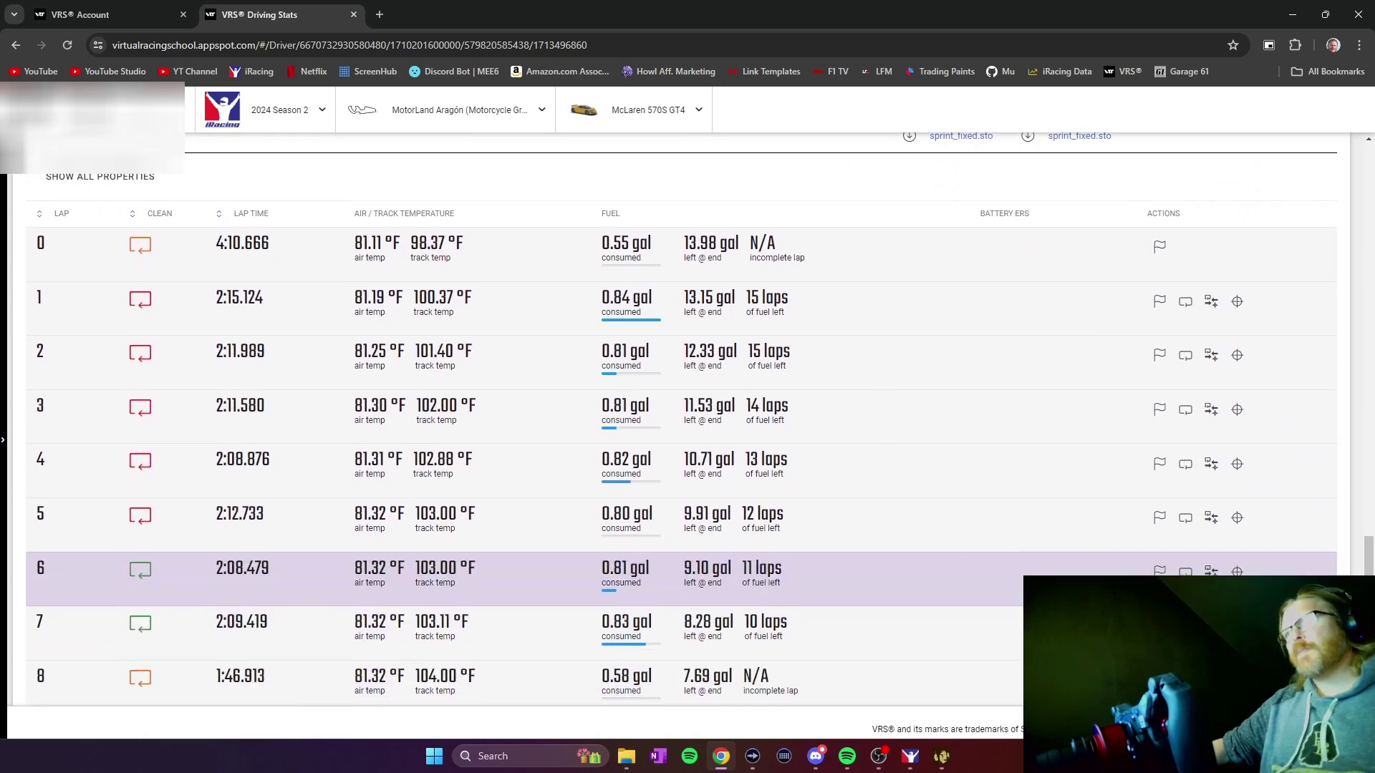
{"action": "scroll", "coordinate": [1036, 450], "scroll_direction": "up", "scroll_amount": 20}
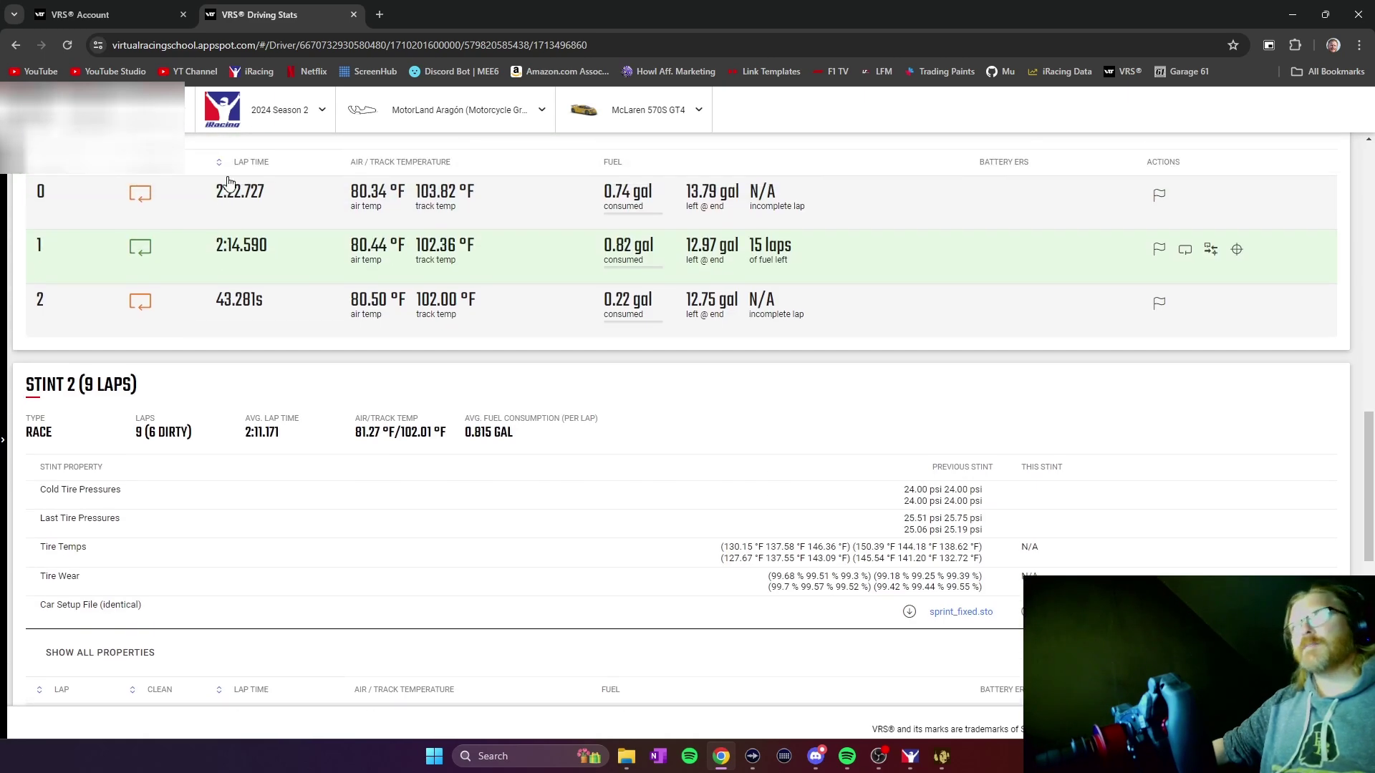
Step: In the VRS data packs, follow the free Global Mazda MX-5 Fanatec Cup pack for 2024 Season 2
{"action": "scroll", "coordinate": [203, 228], "scroll_direction": "up", "scroll_amount": 4}
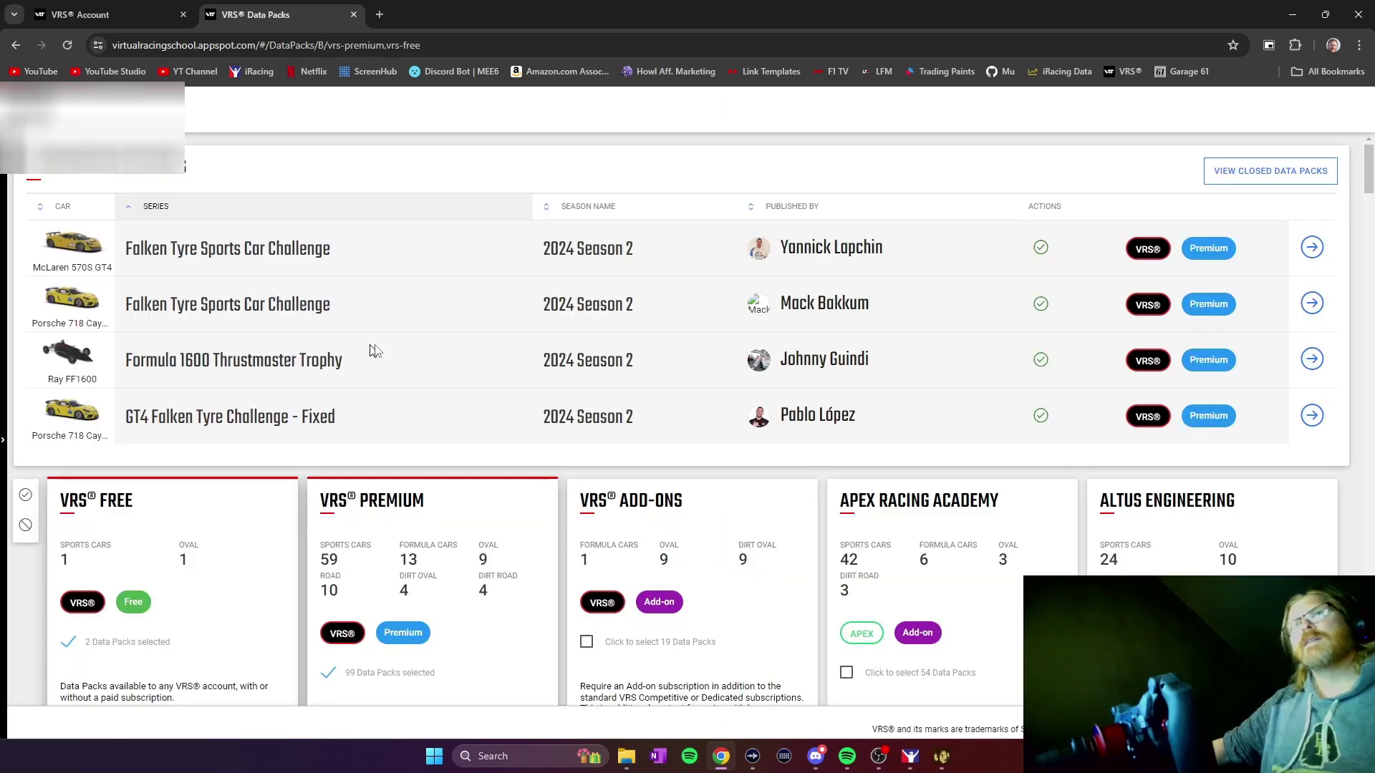
{"action": "scroll", "coordinate": [374, 351], "scroll_direction": "down", "scroll_amount": 20}
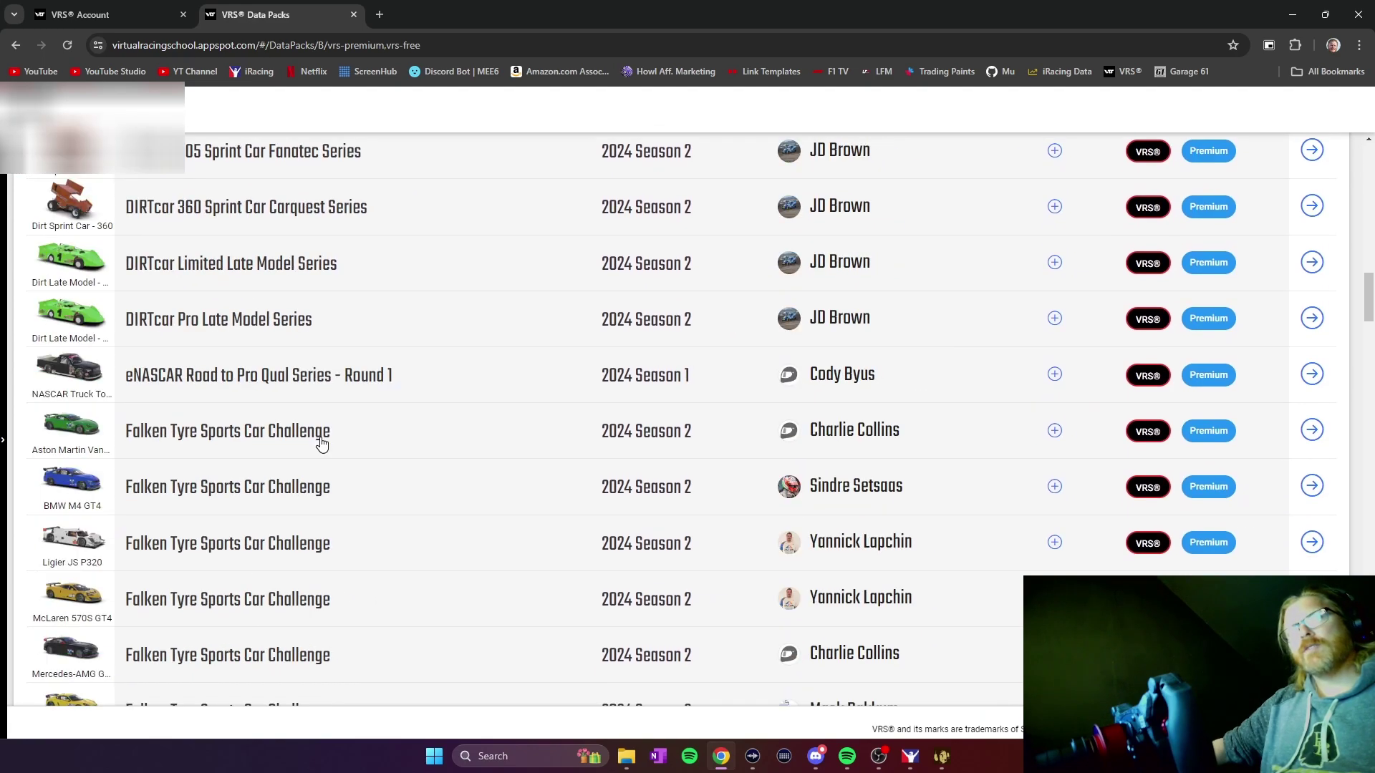
{"action": "scroll", "coordinate": [321, 444], "scroll_direction": "up", "scroll_amount": 15}
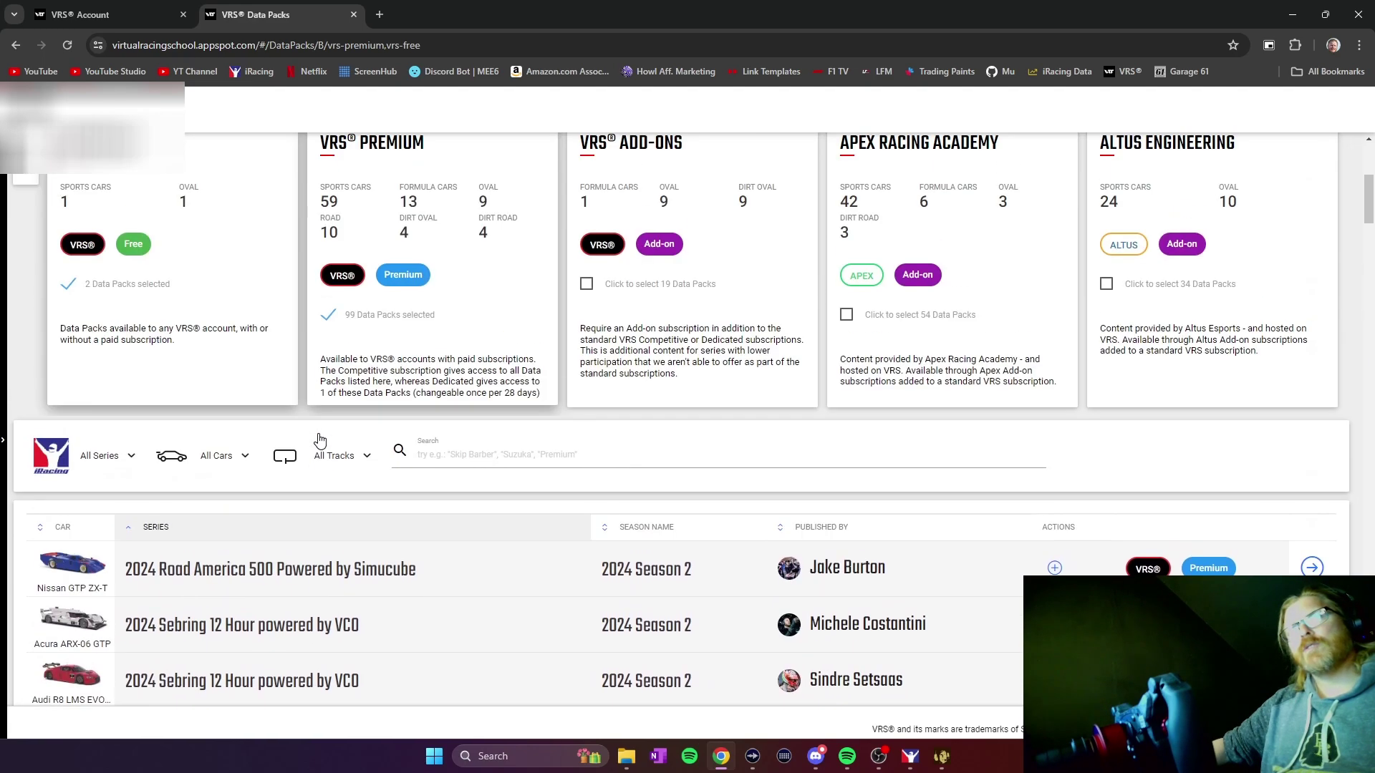
{"action": "scroll", "coordinate": [320, 440], "scroll_direction": "down", "scroll_amount": 15}
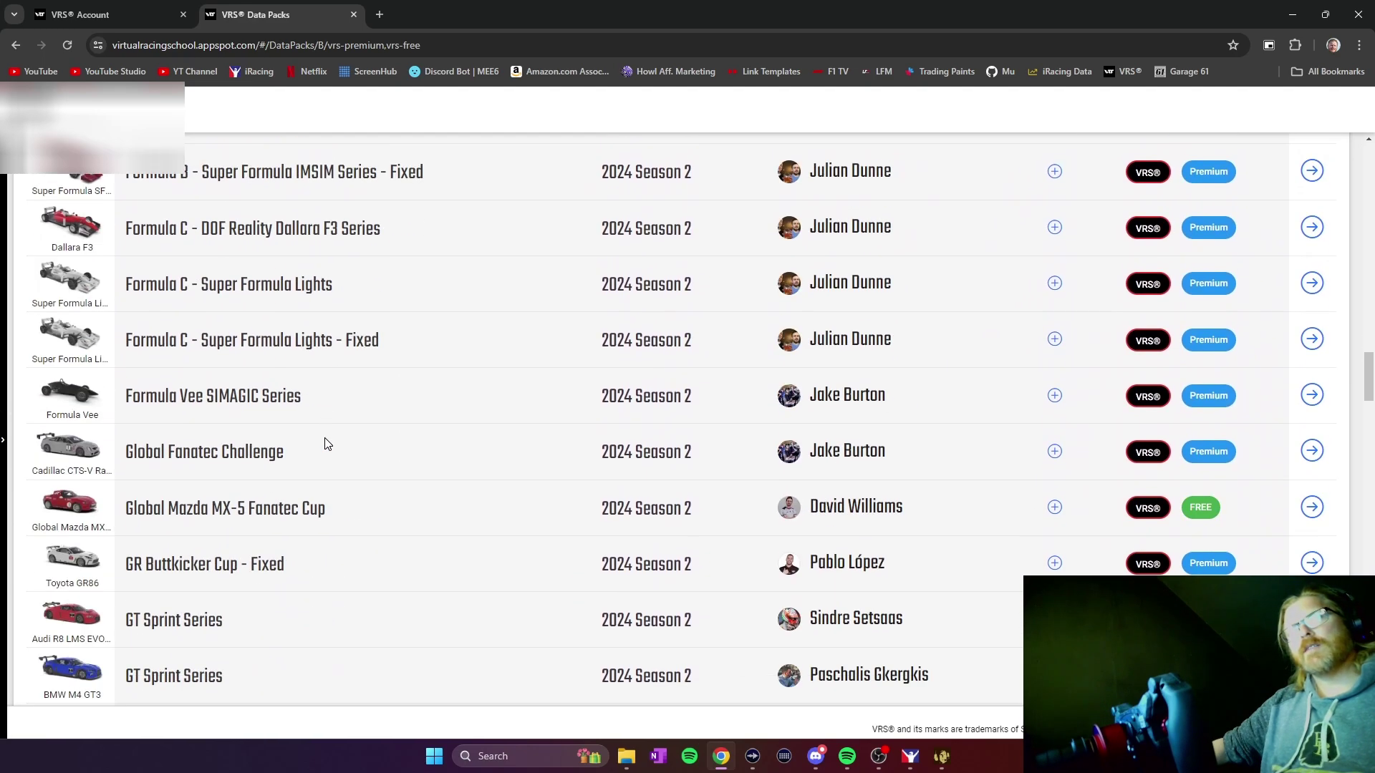
{"action": "scroll", "coordinate": [326, 444], "scroll_direction": "down", "scroll_amount": 4}
{"action": "scroll", "coordinate": [325, 444], "scroll_direction": "up", "scroll_amount": 2}
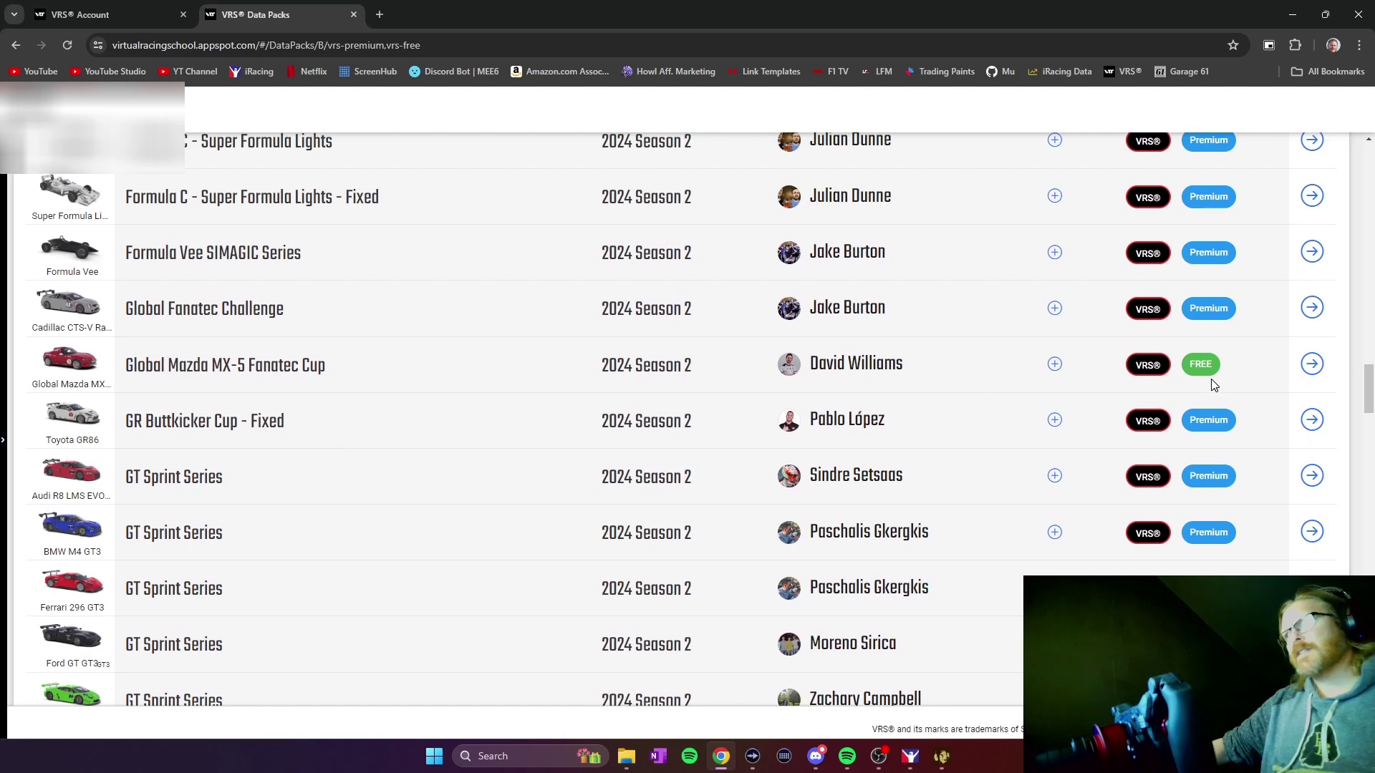
{"action": "left_click", "coordinate": [1053, 365]}
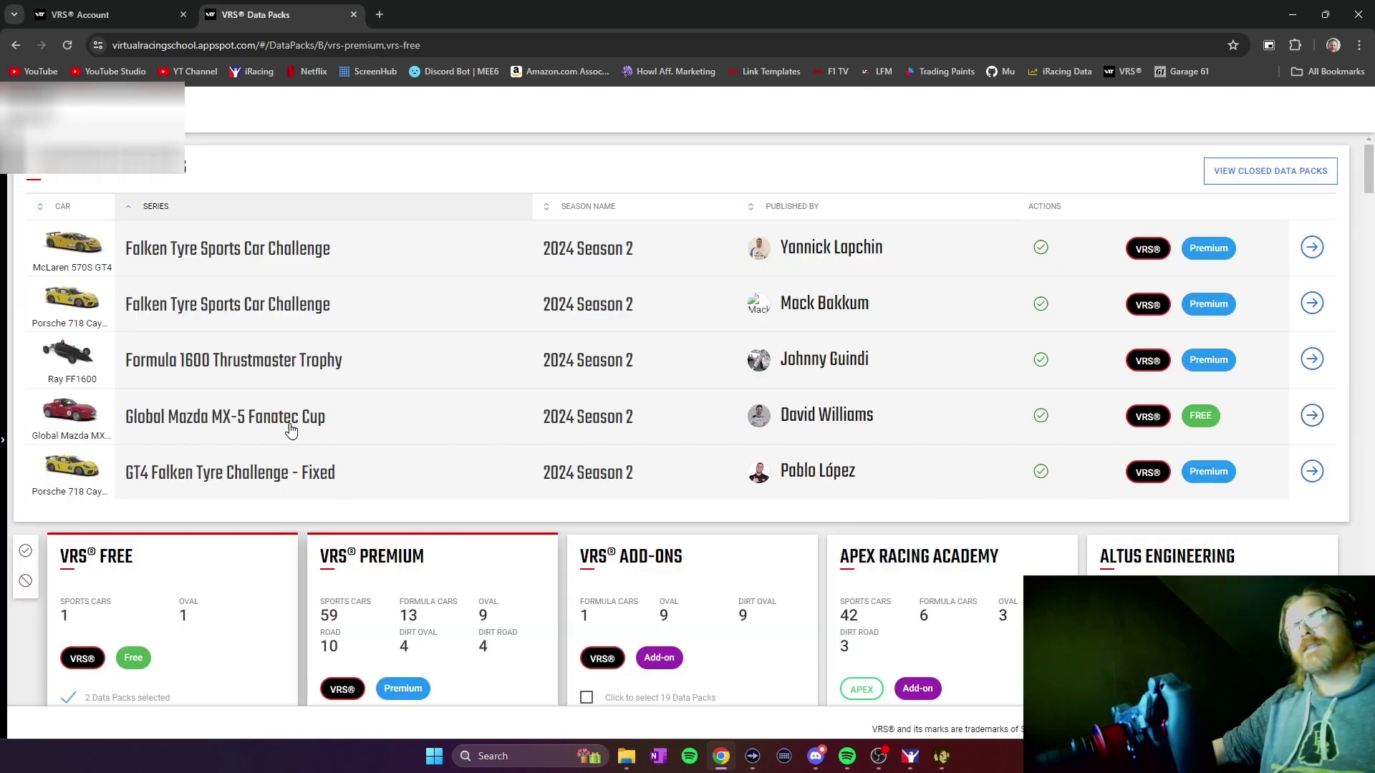
Step: Open the Global Mazda MX-5 Fanatec Cup data pack and view the week 7 Virginia International session's video, setups, files and conditions
{"action": "left_click", "coordinate": [290, 430]}
{"action": "scroll", "coordinate": [561, 412], "scroll_direction": "down", "scroll_amount": 3}
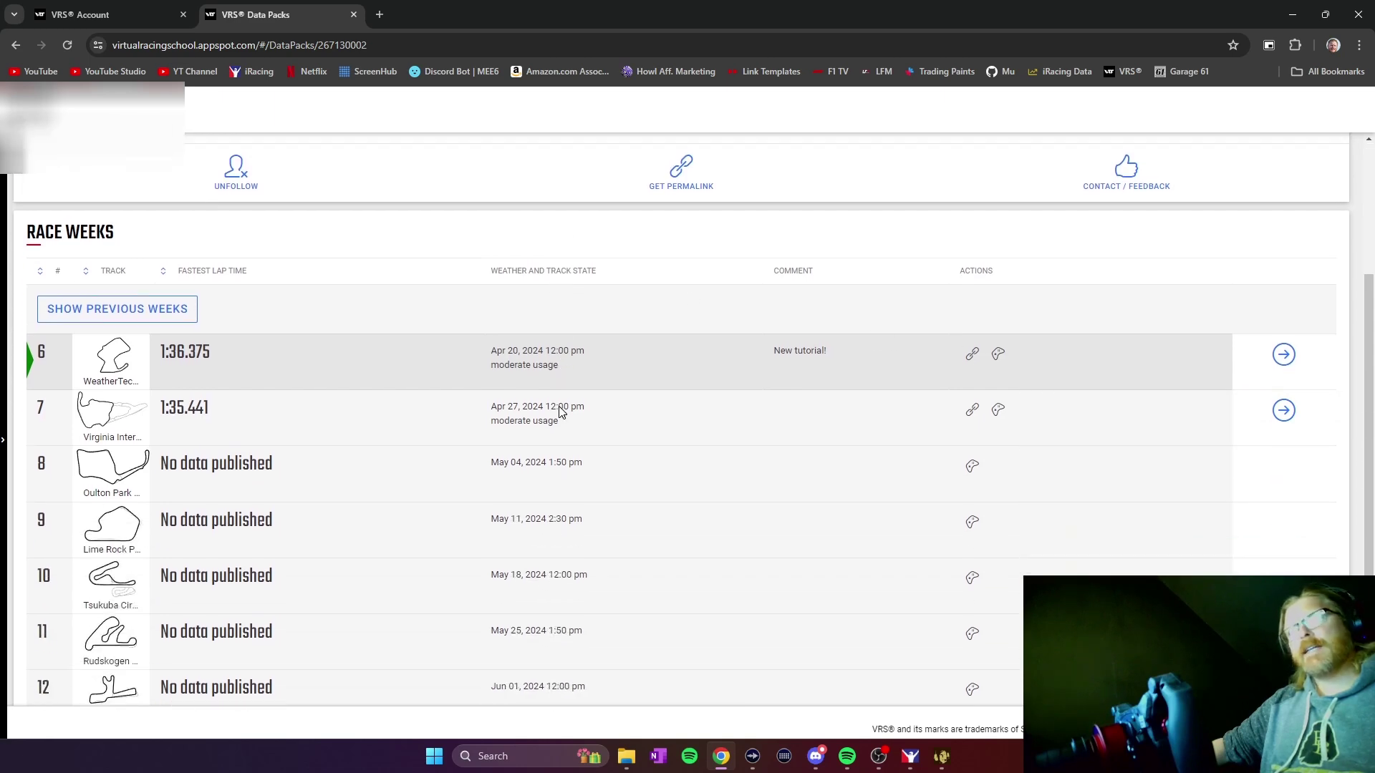
{"action": "scroll", "coordinate": [560, 411], "scroll_direction": "down", "scroll_amount": 1}
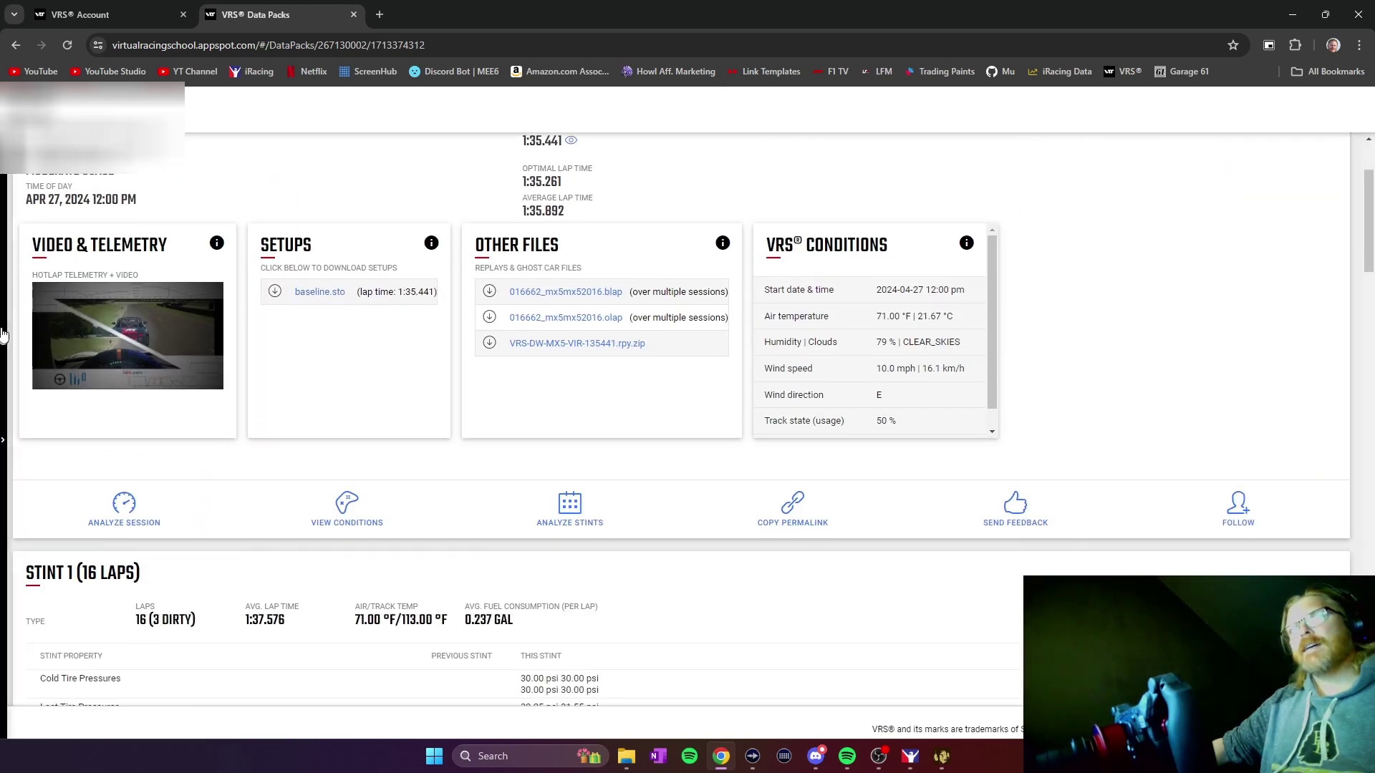
{"action": "scroll", "coordinate": [119, 477], "scroll_direction": "up", "scroll_amount": 2}
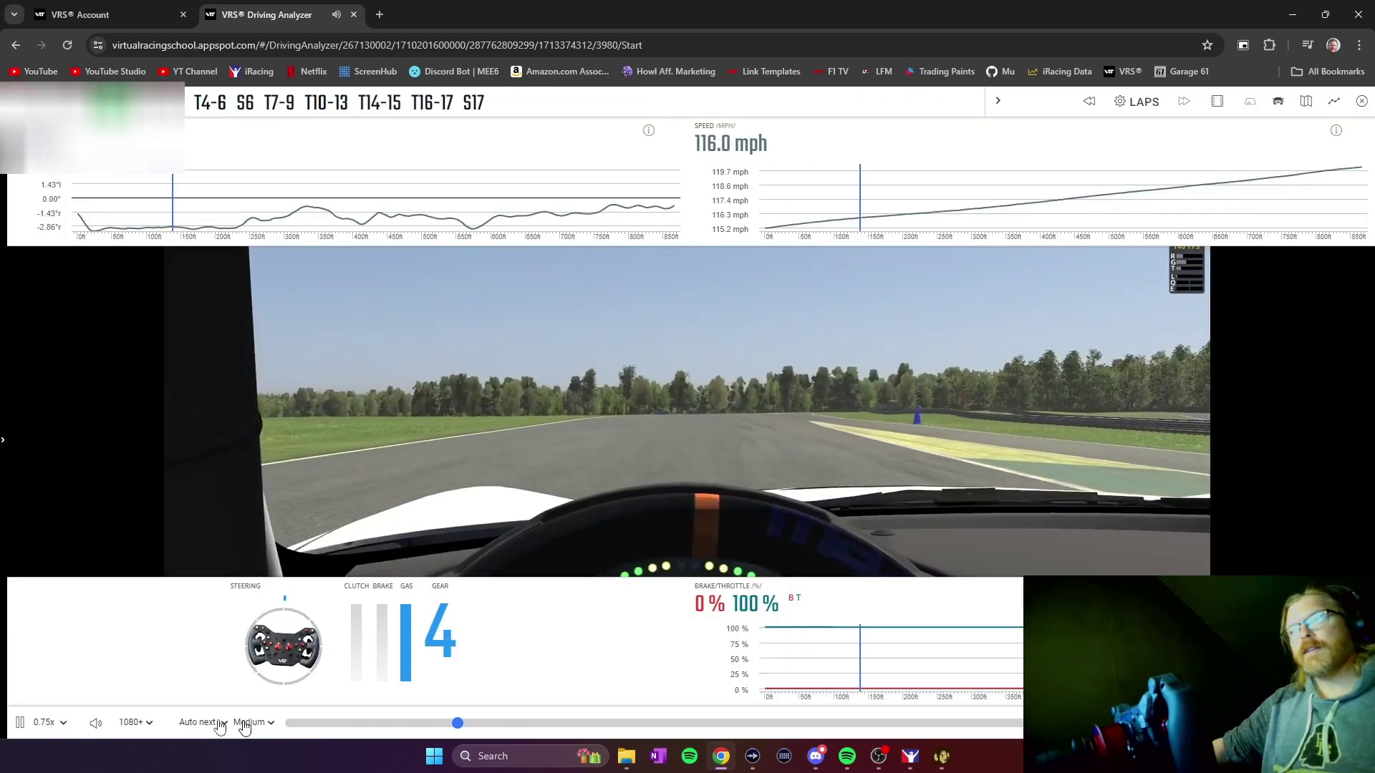
Step: Mute the data pack's hotlap video in the driving analyzer and pause it at turn 1
{"action": "mouse_move", "coordinate": [95, 722]}
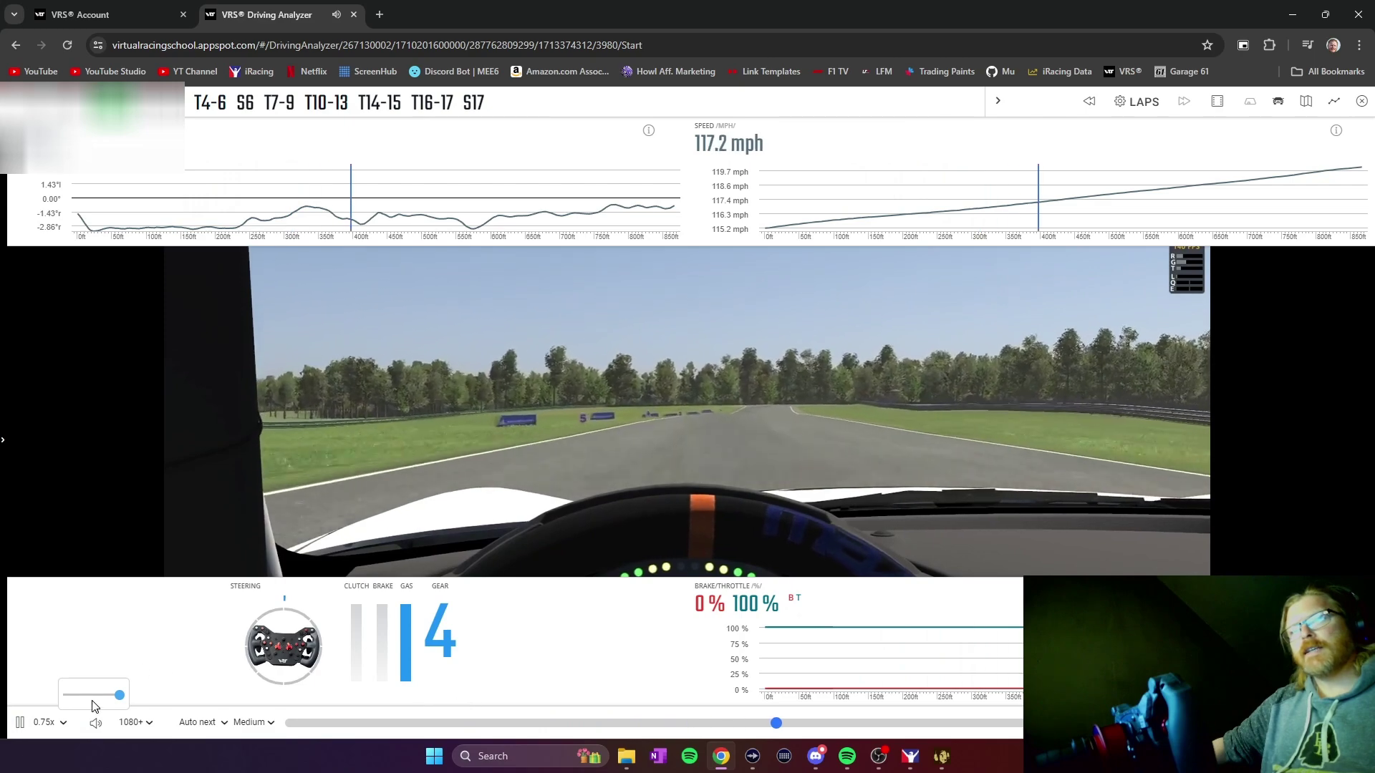
{"action": "left_click_drag", "start_coordinate": [95, 695], "coordinate": [66, 695]}
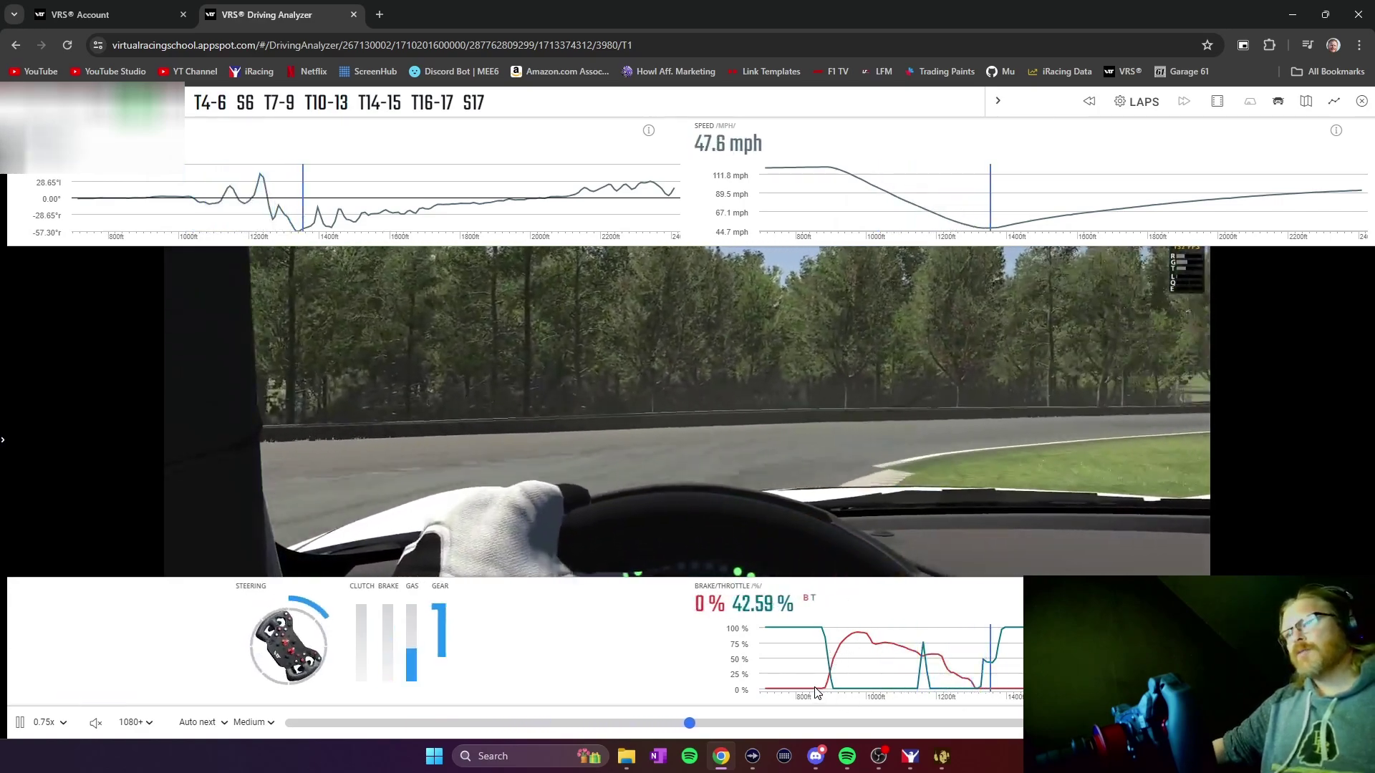
{"action": "left_click", "coordinate": [20, 723]}
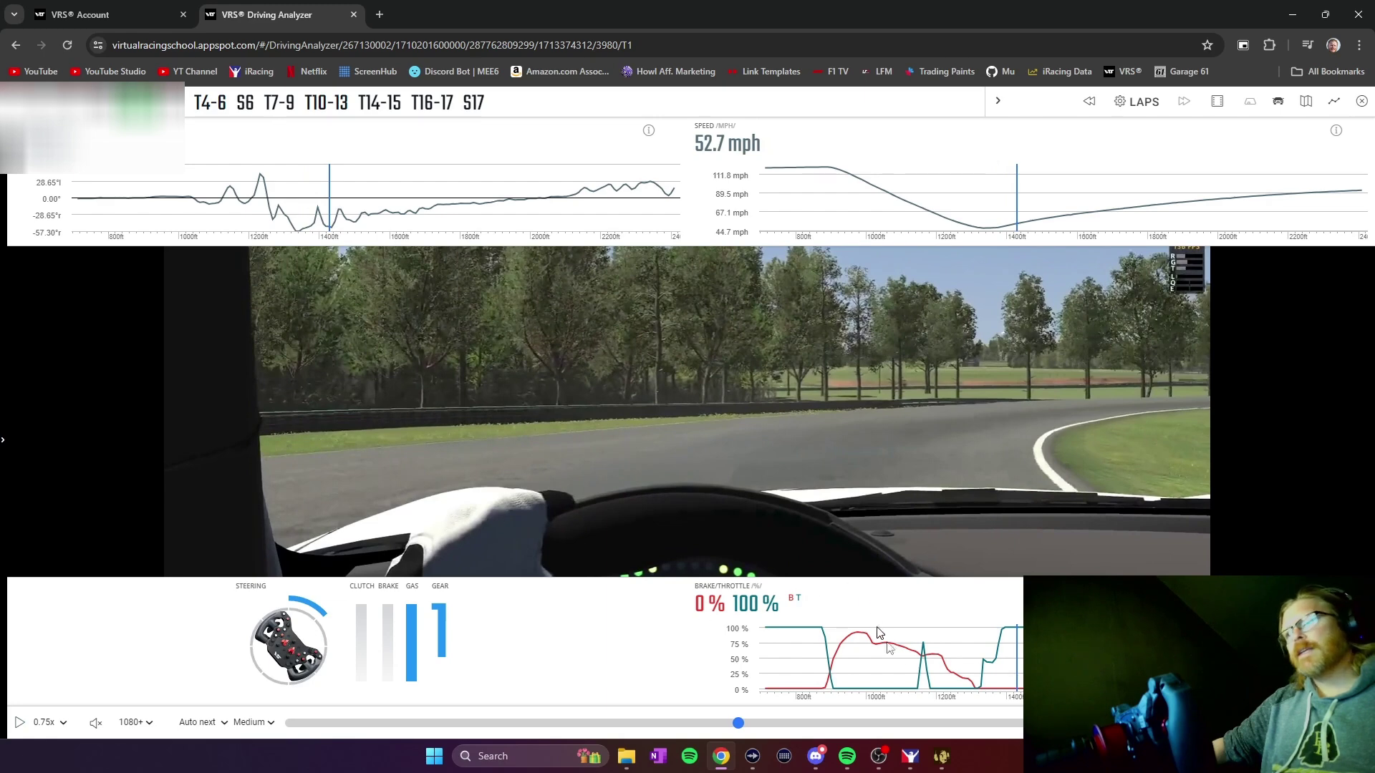
Step: Examine the turn 1 brake and throttle trace point by point, from initial braking through trail braking to full throttle
{"action": "left_click", "coordinate": [829, 689]}
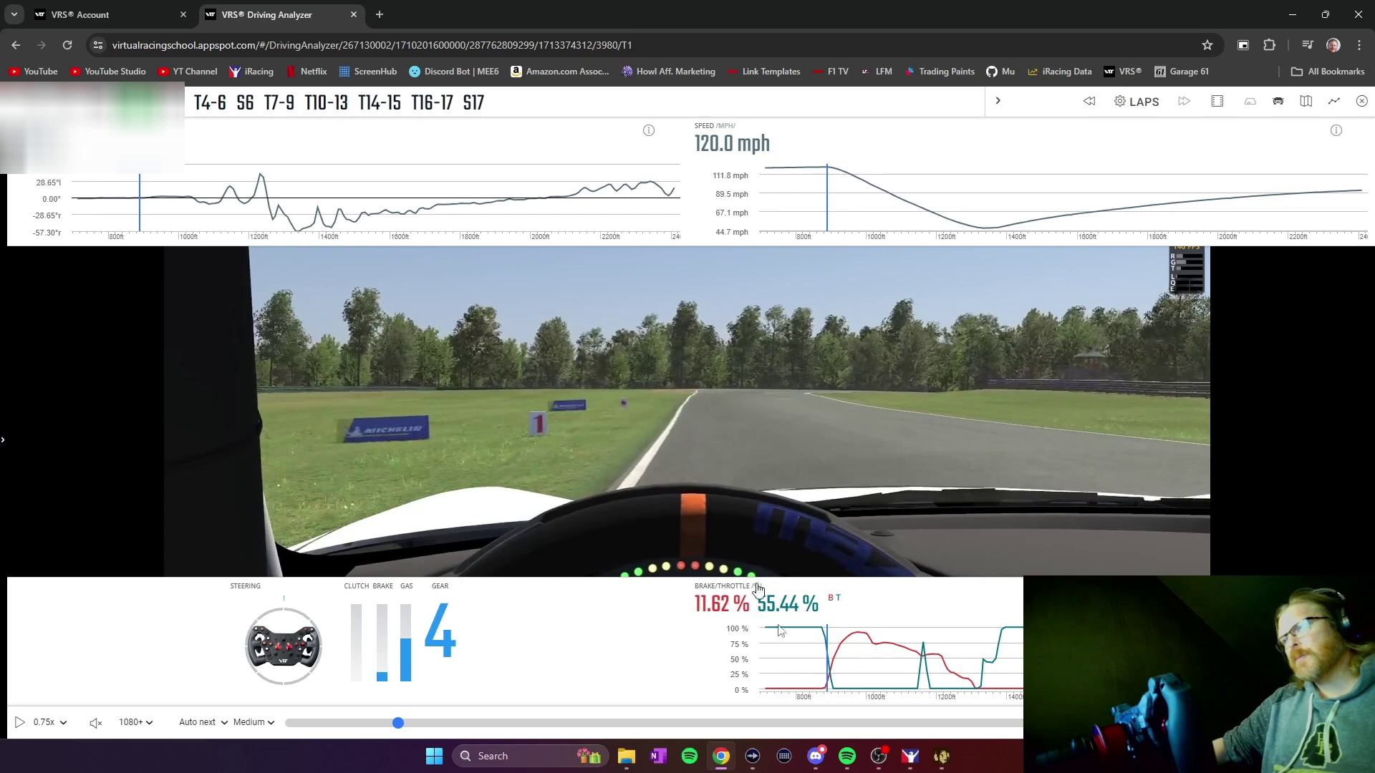
{"action": "left_click", "coordinate": [860, 647]}
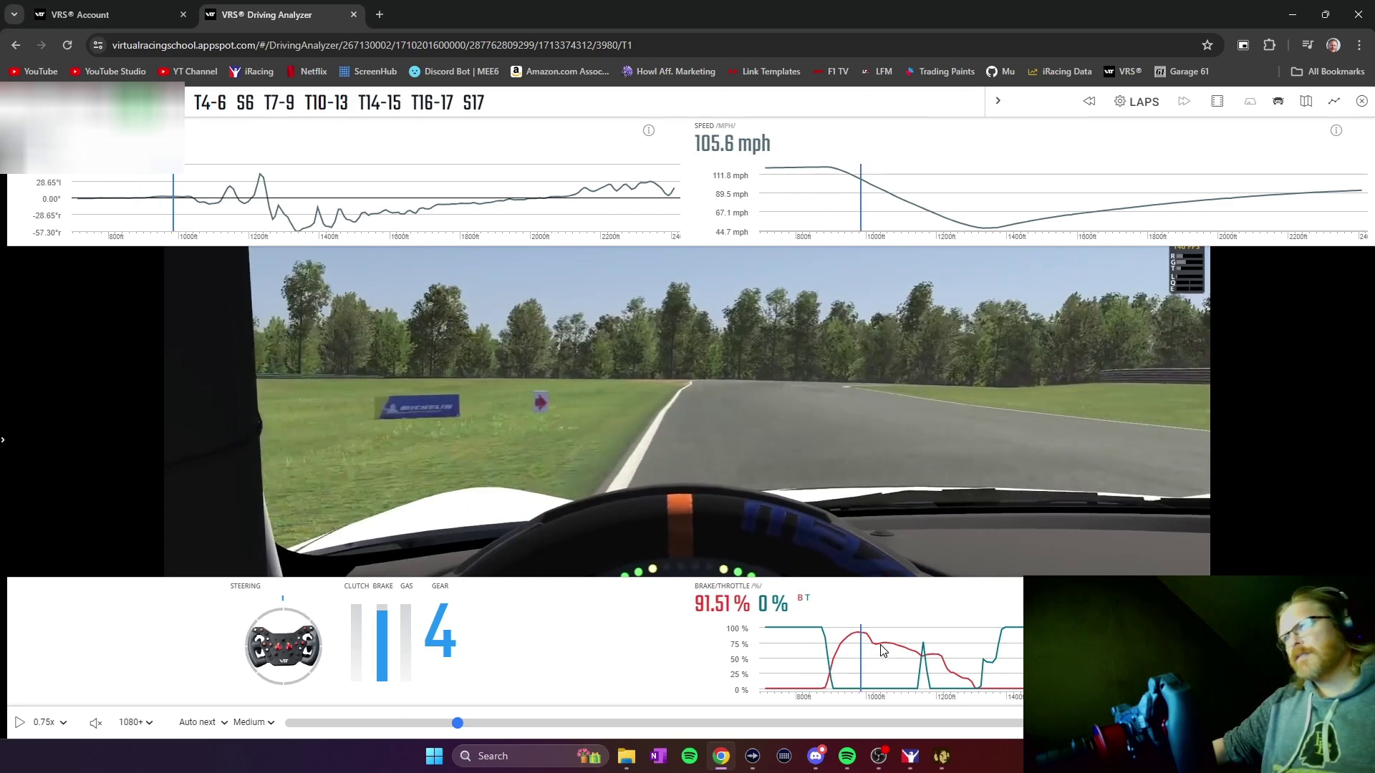
{"action": "left_click", "coordinate": [939, 663]}
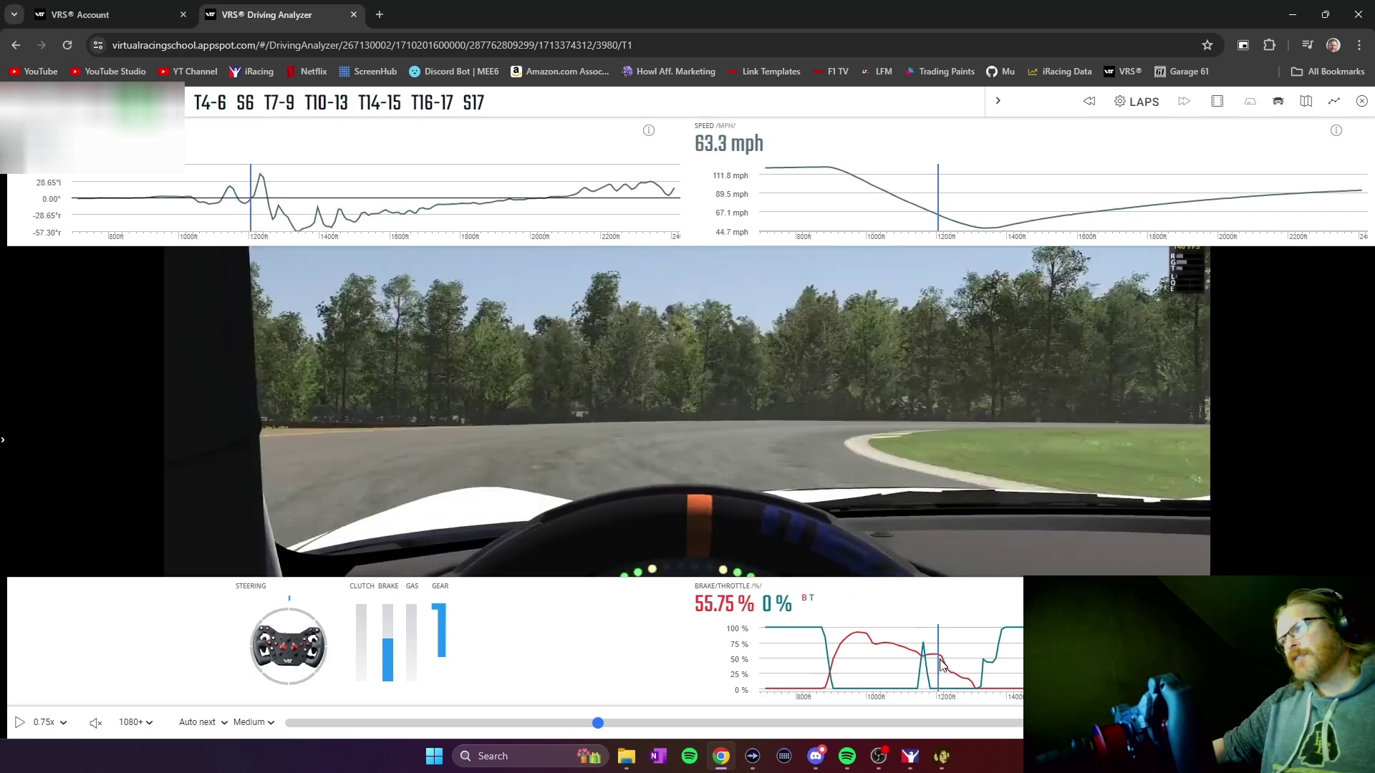
{"action": "left_click", "coordinate": [951, 677]}
{"action": "left_click", "coordinate": [973, 685]}
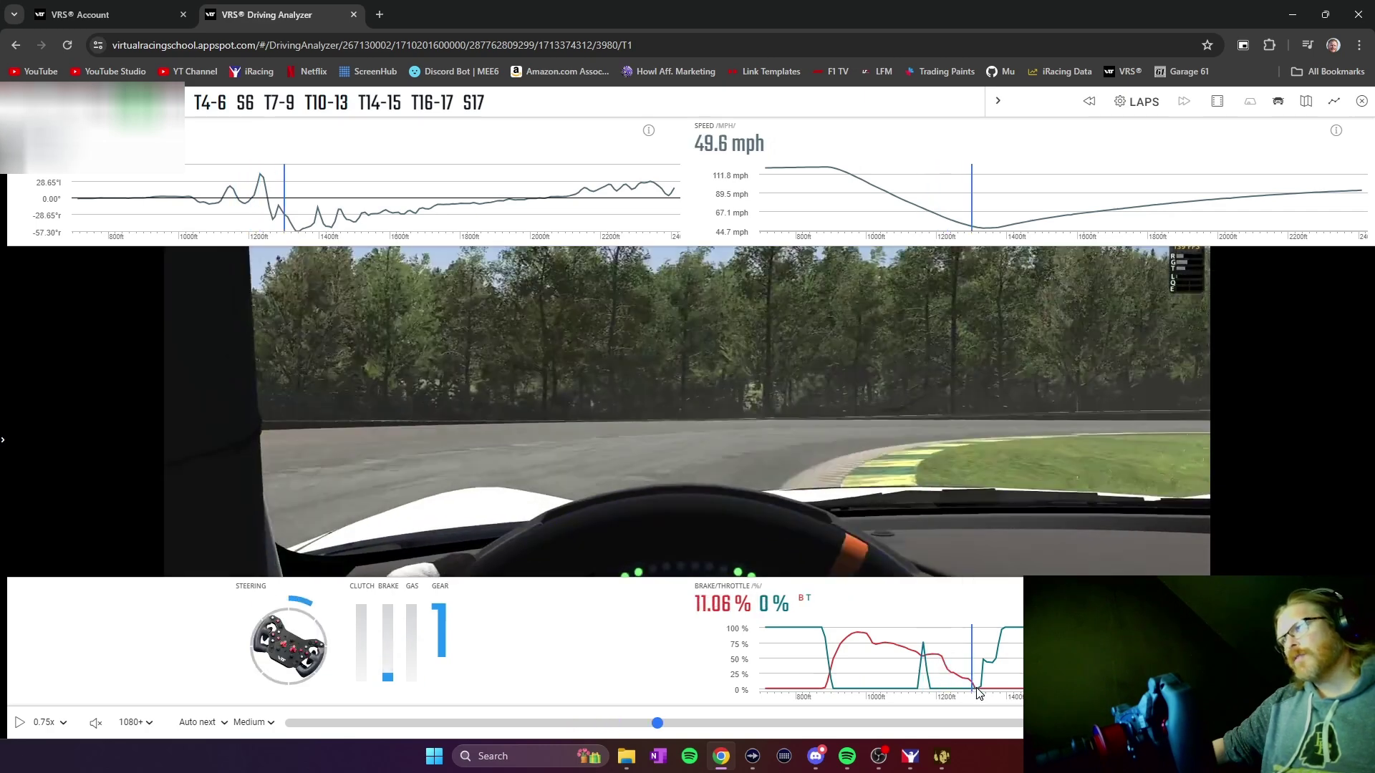
{"action": "left_click", "coordinate": [978, 692]}
{"action": "left_click", "coordinate": [982, 688]}
{"action": "left_click", "coordinate": [997, 681]}
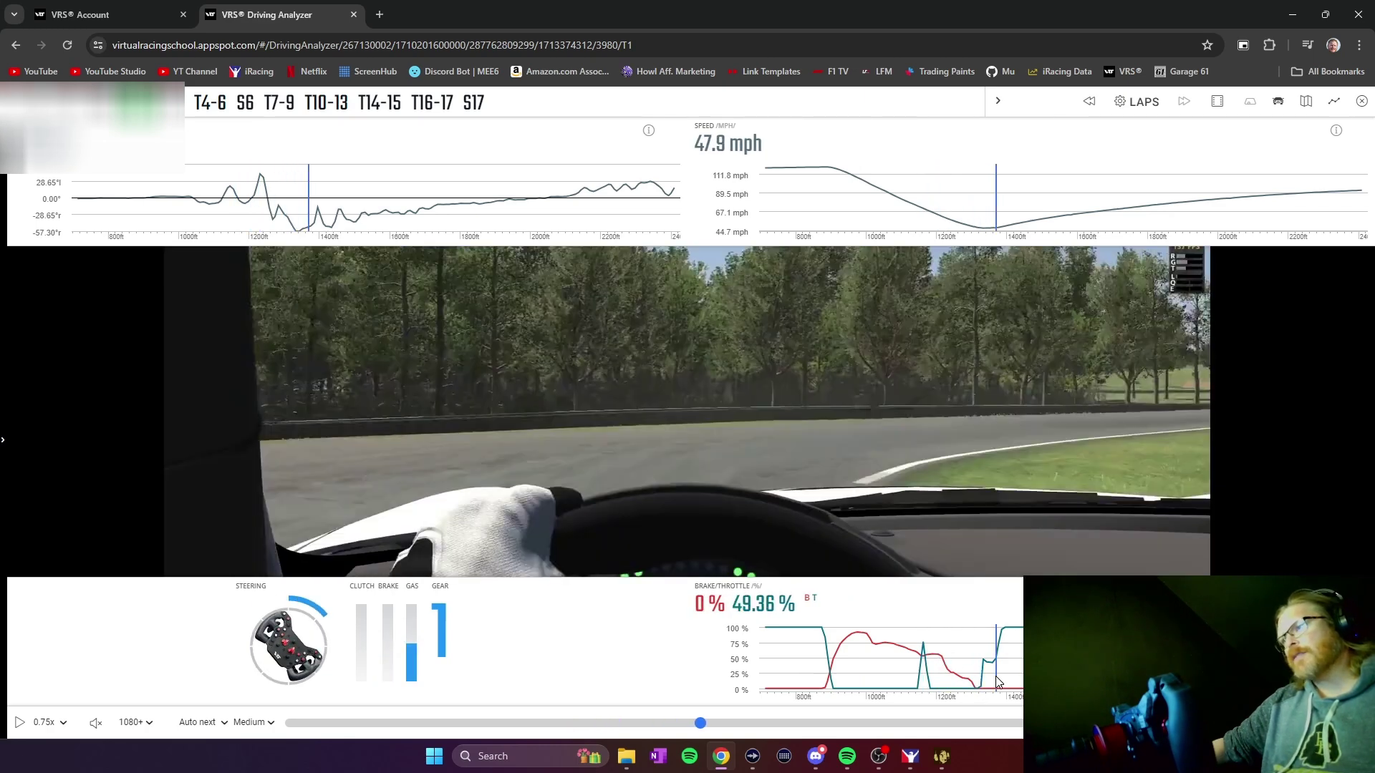
{"action": "left_click", "coordinate": [1009, 640]}
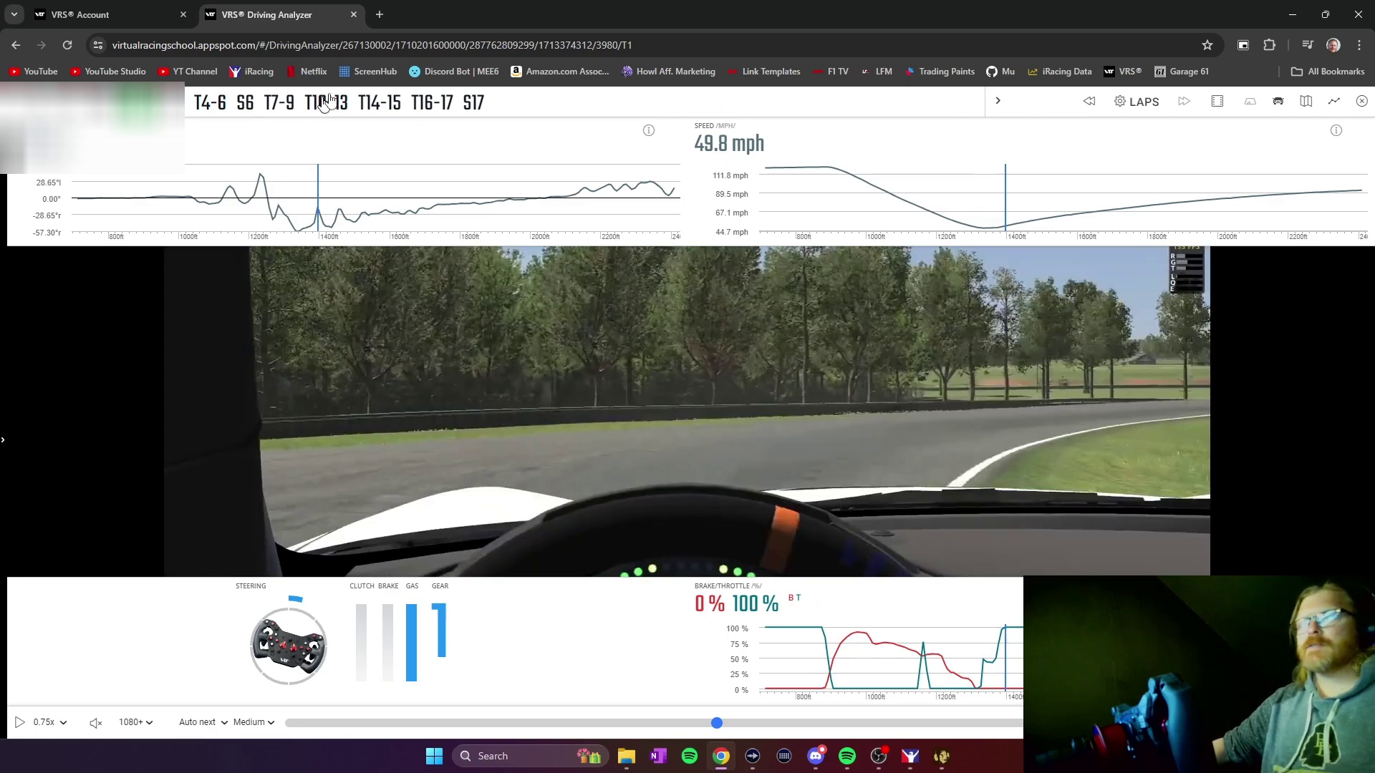
Step: Close the driving analyzer and open the Global Mazda MX-5 Cup race session at Virginia International Raceway from the driving stats
{"action": "left_click", "coordinate": [17, 45]}
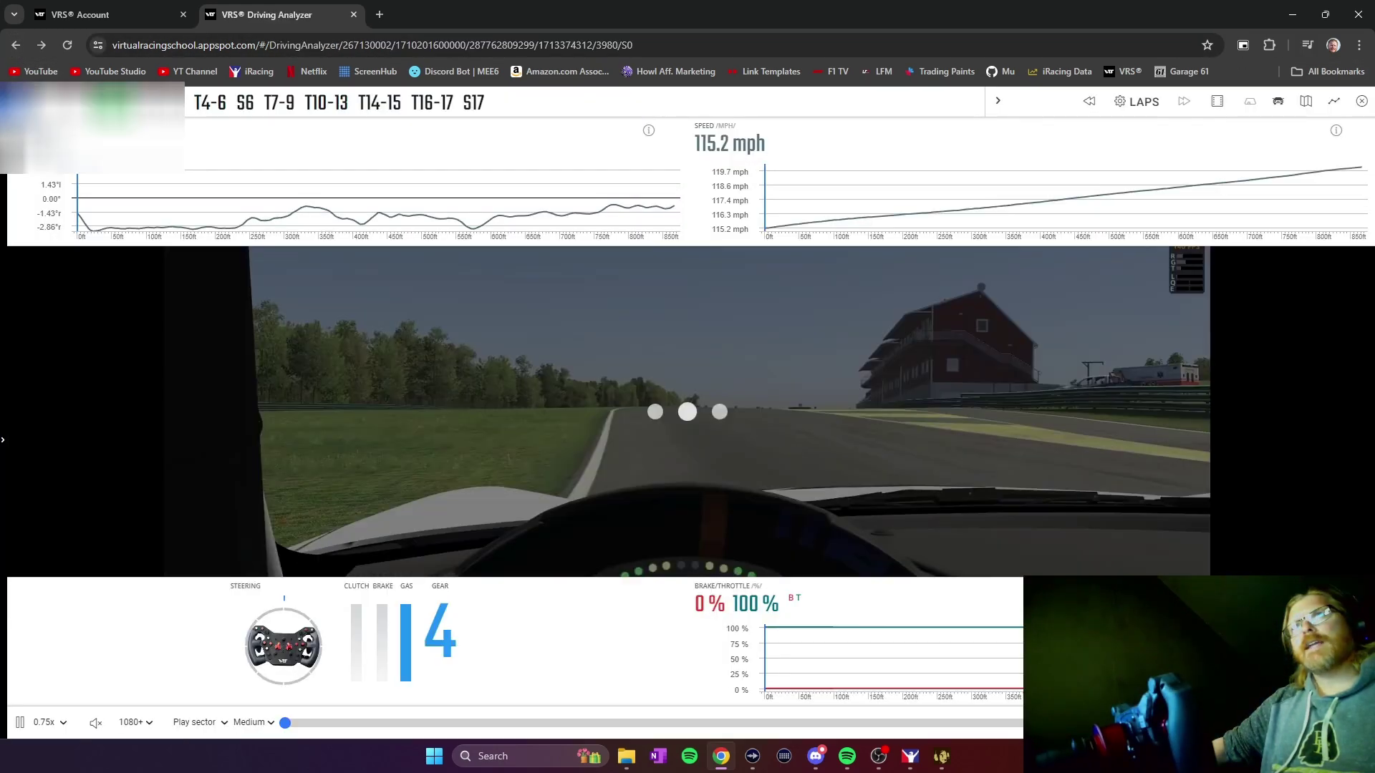
{"action": "left_click", "coordinate": [1362, 107]}
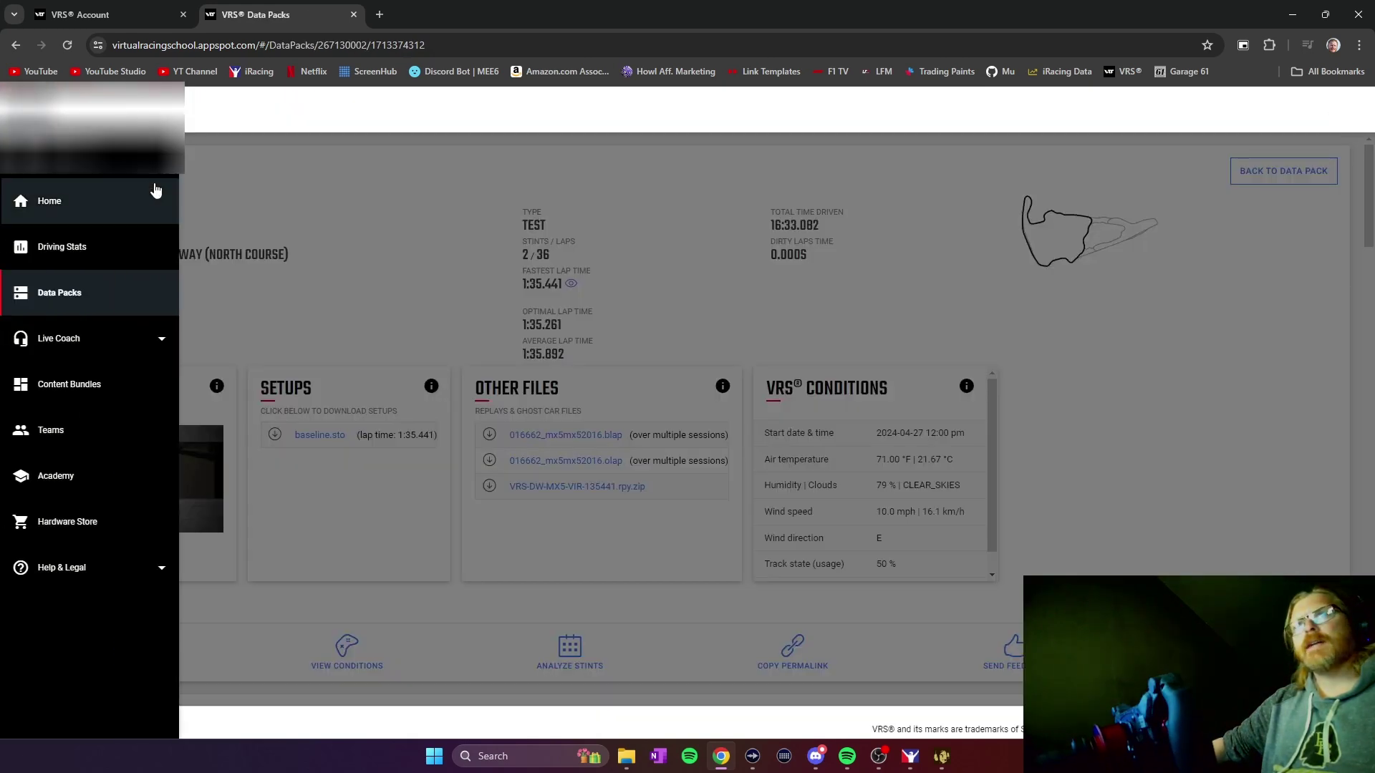
{"action": "left_click", "coordinate": [94, 256]}
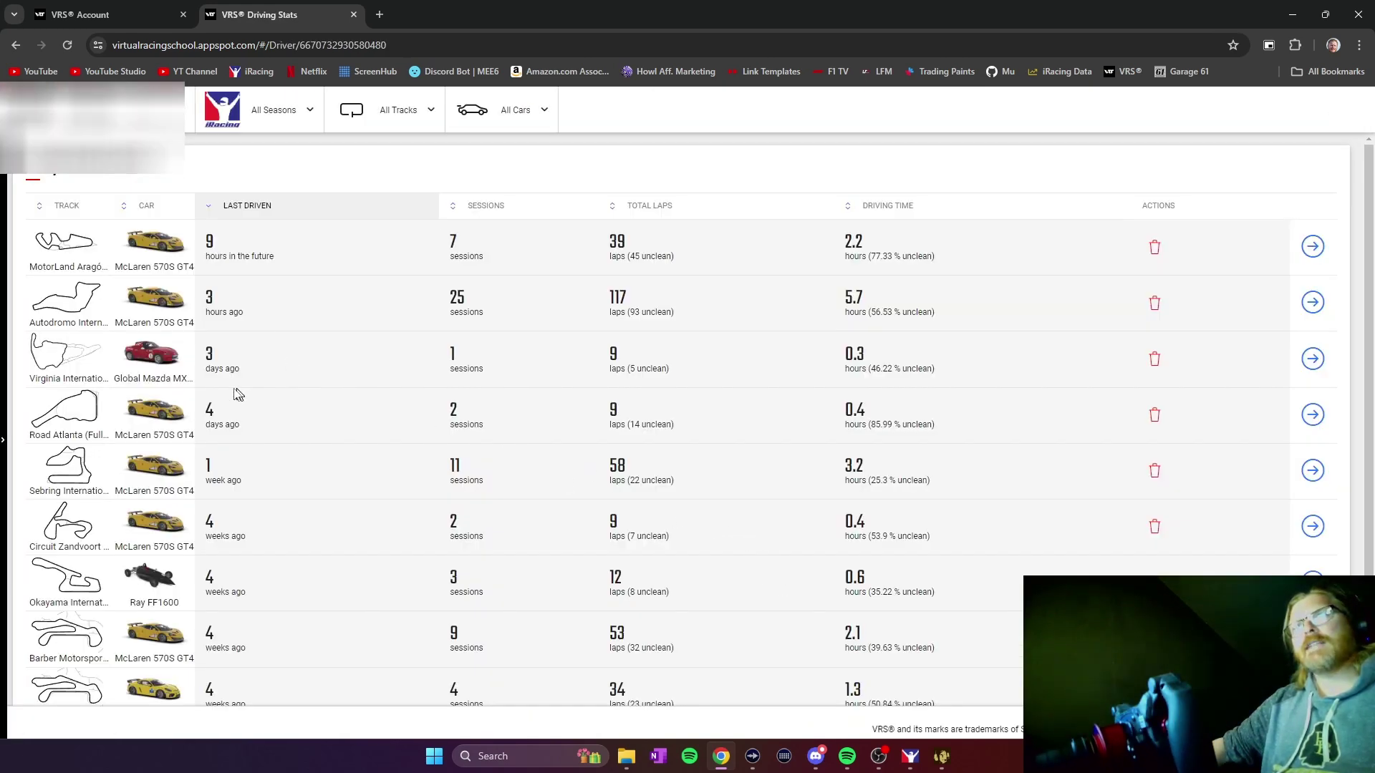
{"action": "left_click", "coordinate": [1313, 360]}
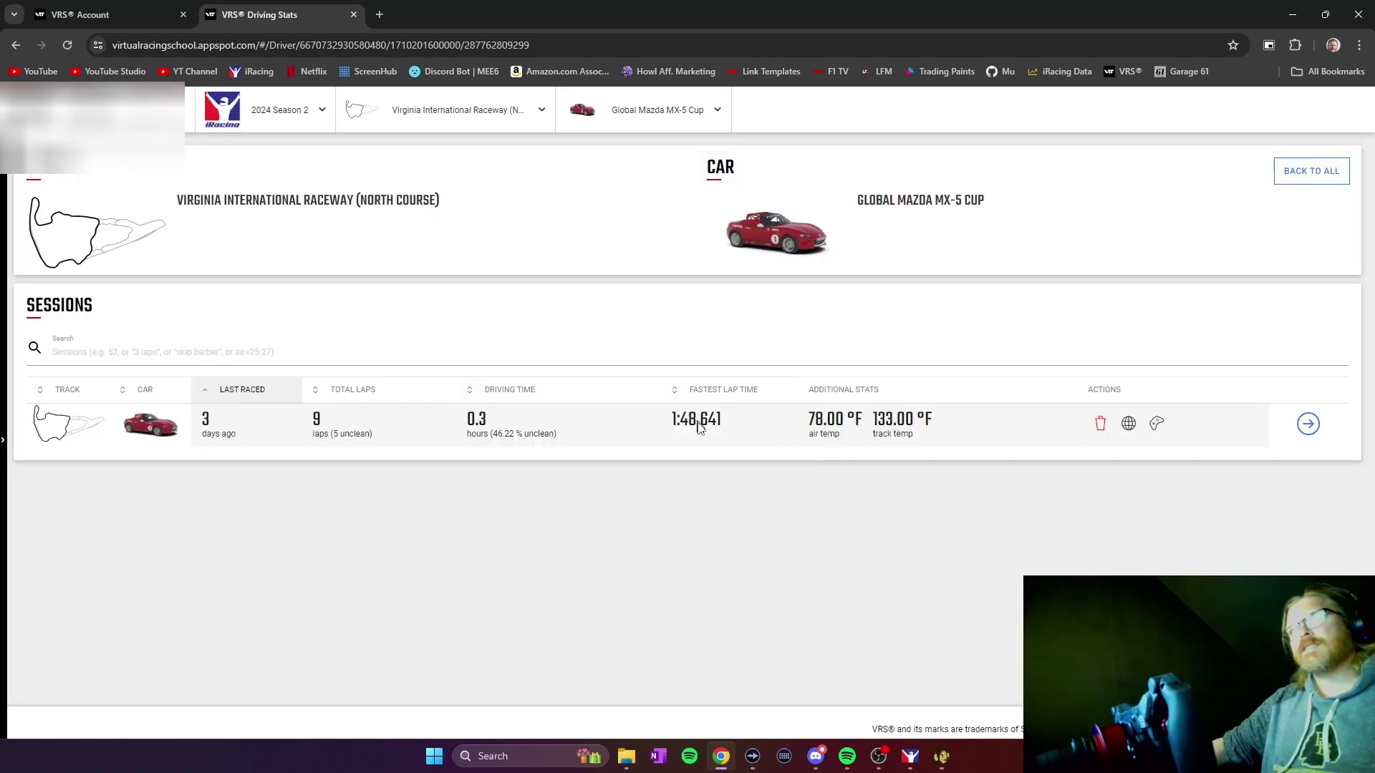
{"action": "left_click", "coordinate": [1306, 425]}
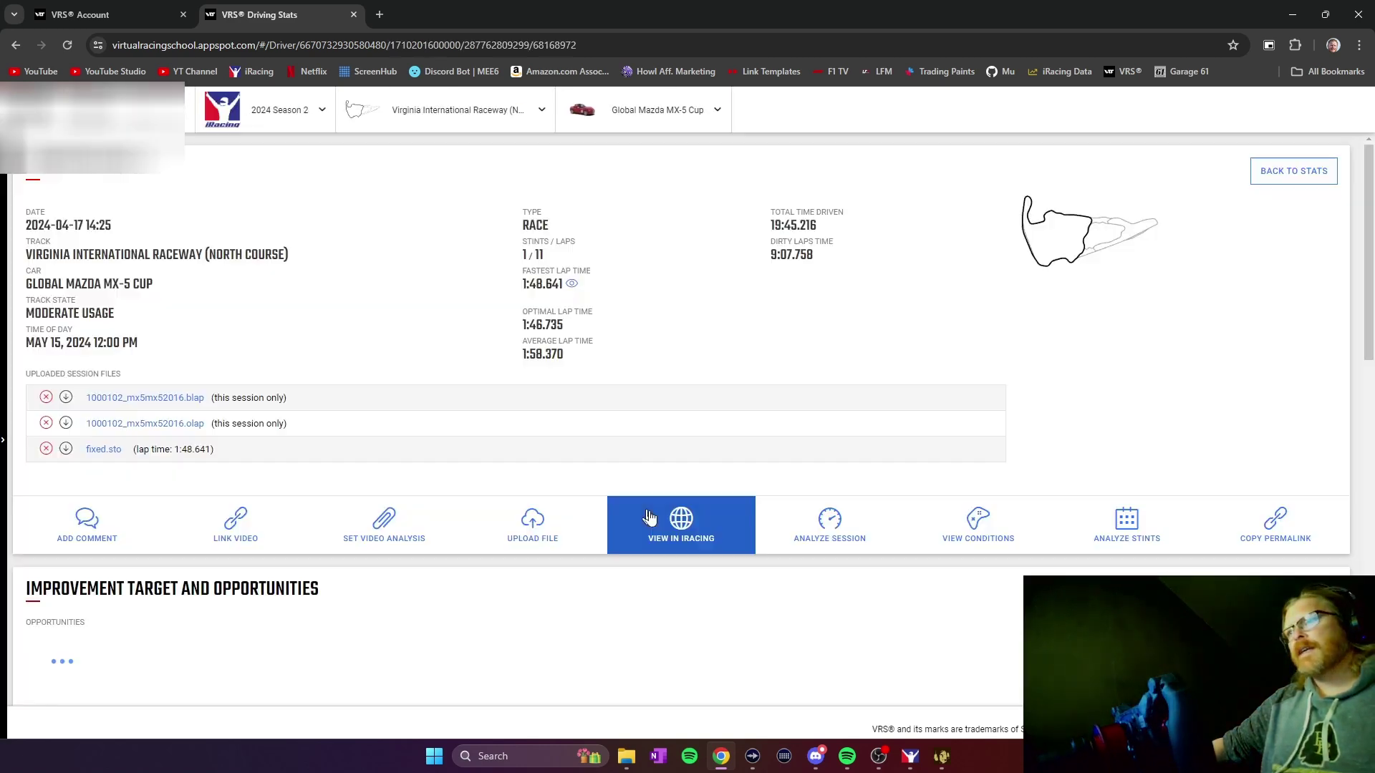
Step: Compare lap 6 of the session with the data pack's reference lap in the analyzer and examine the T14-15 sector
{"action": "scroll", "coordinate": [940, 518], "scroll_direction": "down", "scroll_amount": 4}
{"action": "scroll", "coordinate": [940, 519], "scroll_direction": "down", "scroll_amount": 10}
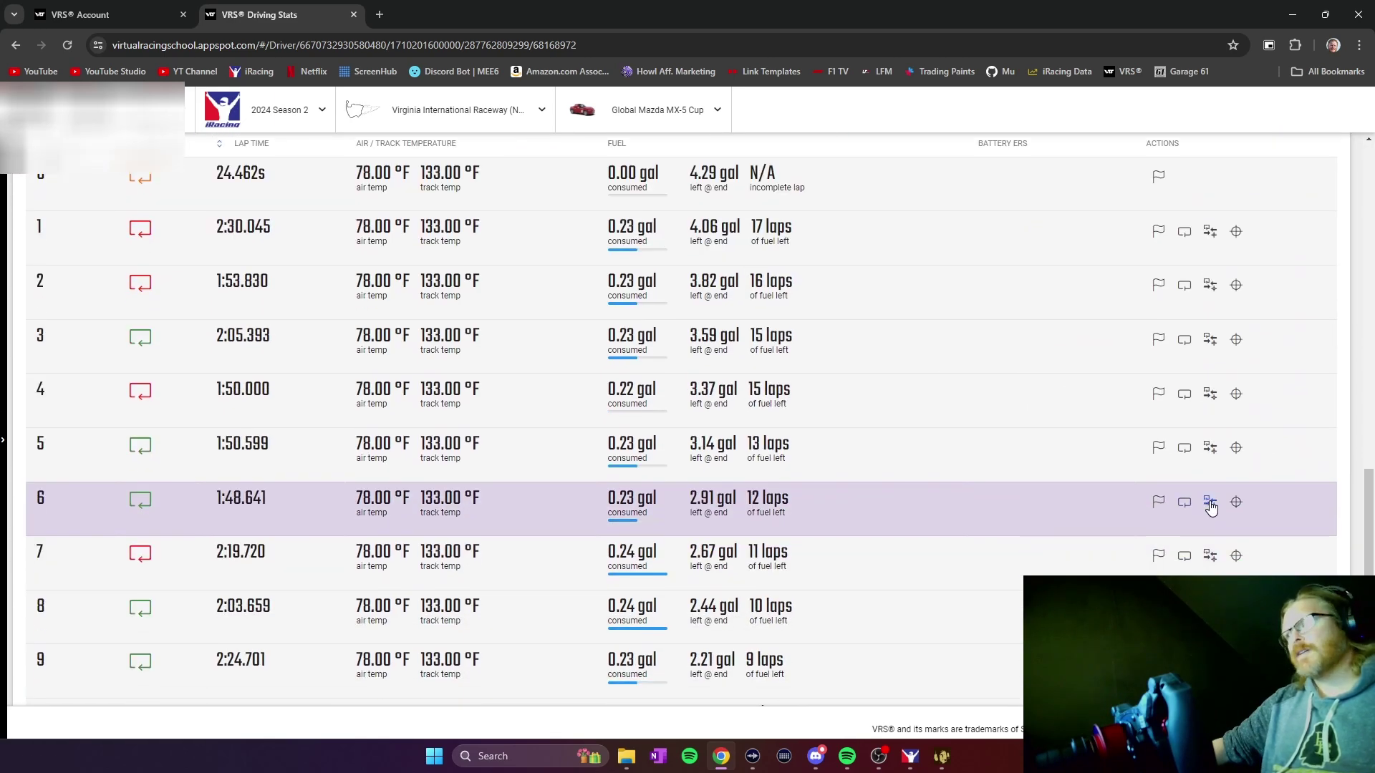
{"action": "left_click", "coordinate": [1209, 503]}
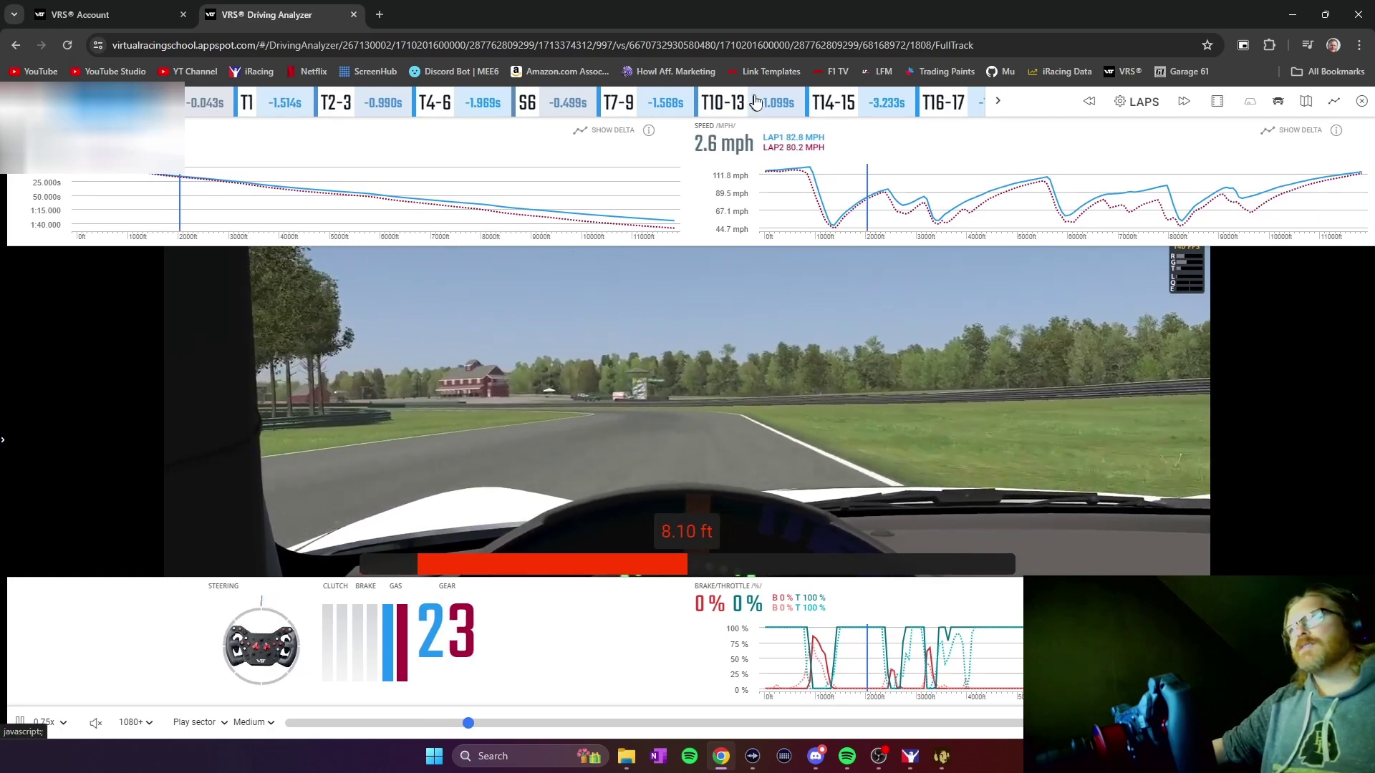
{"action": "left_click", "coordinate": [876, 108]}
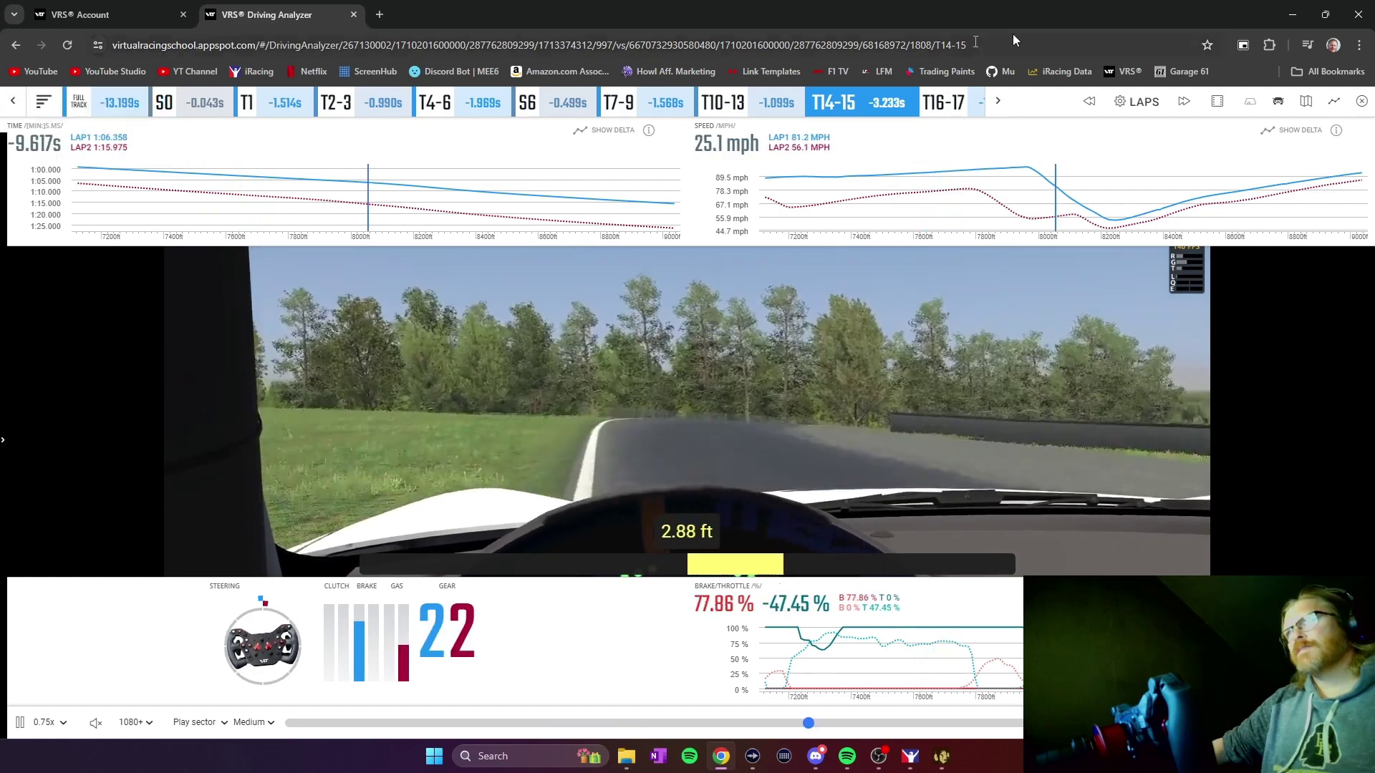
Step: Close the VRS driving analyzer and VRS account pages to return to the desktop
{"action": "left_click", "coordinate": [354, 14]}
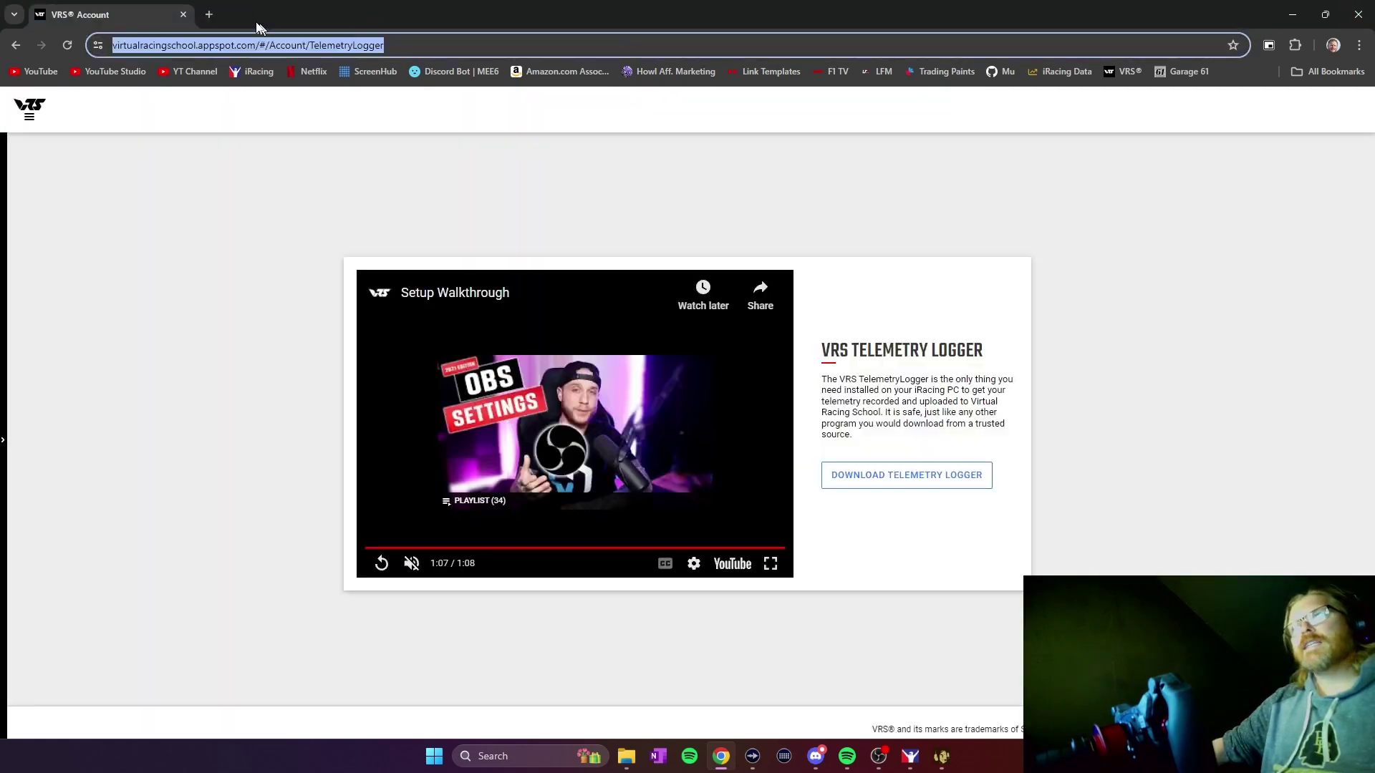
{"action": "left_click", "coordinate": [184, 15]}
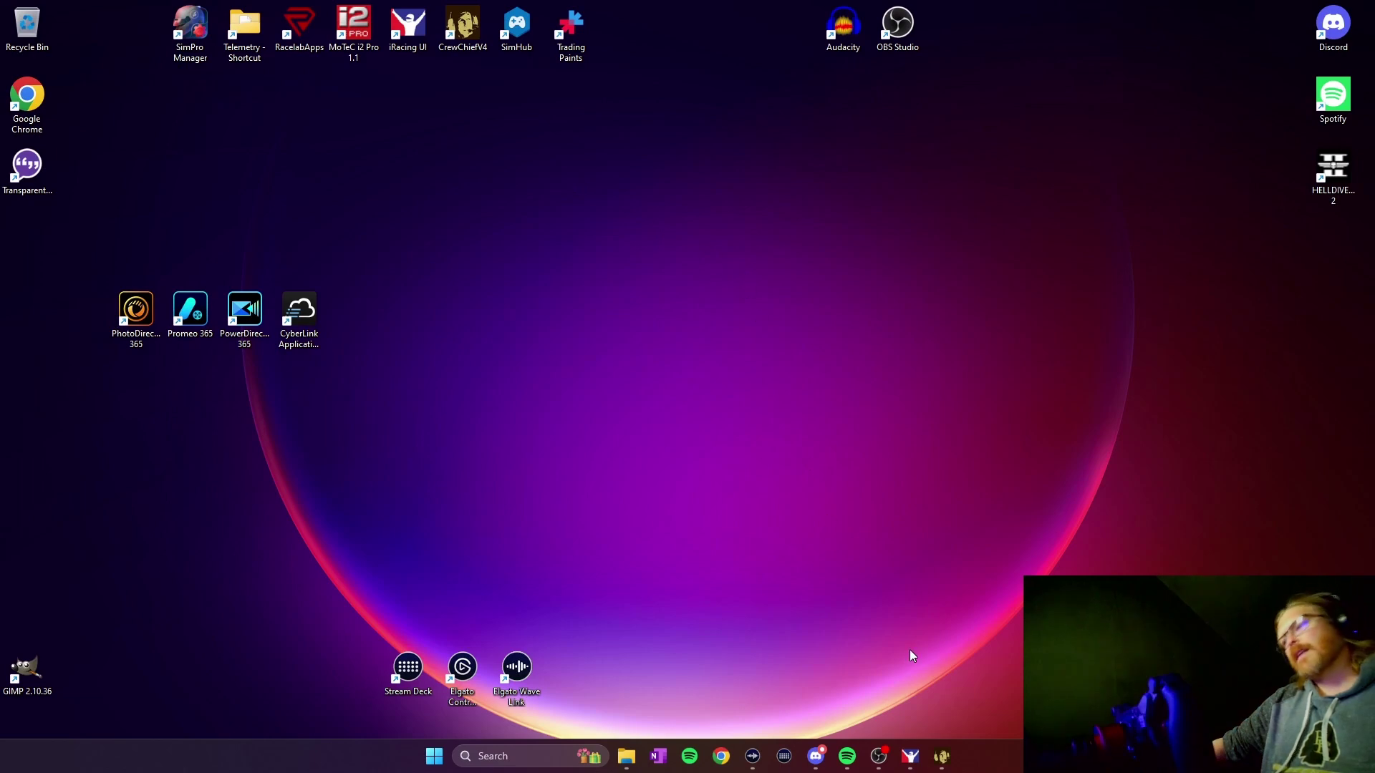
{"action": "mouse_move", "coordinate": [885, 766]}
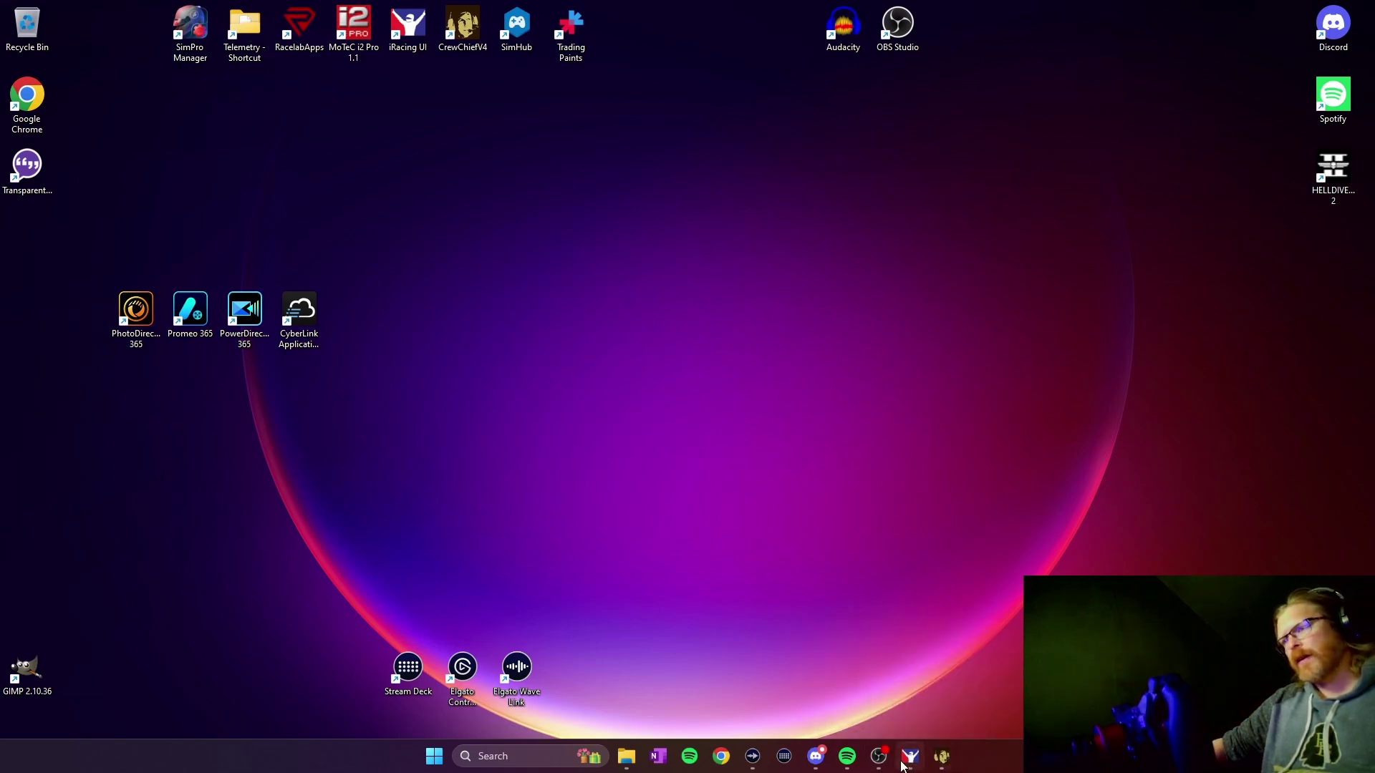
{"action": "mouse_move", "coordinate": [953, 769]}
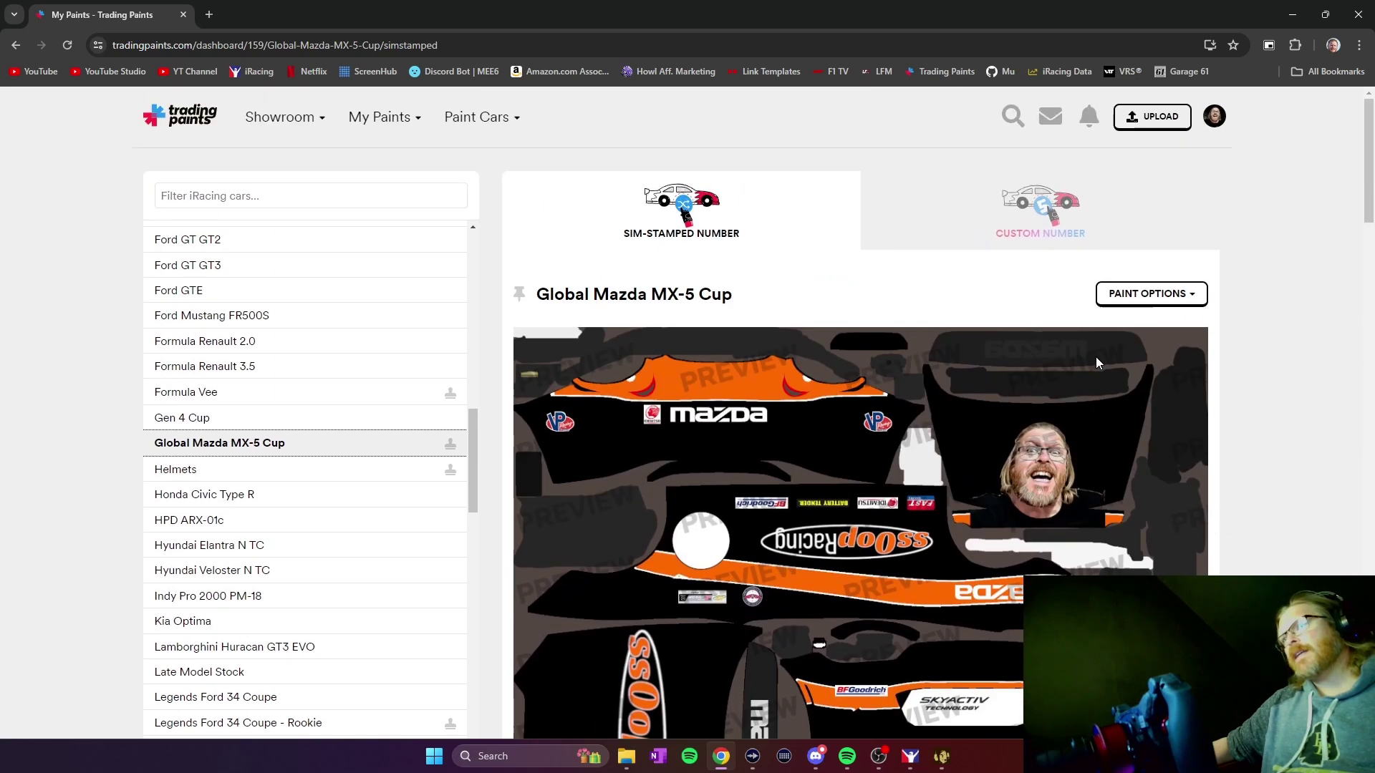
Step: In Trading Paints, look for a new Global Mazda MX-5 Cup paint and browse the trending showroom designs
{"action": "left_click", "coordinate": [1150, 294]}
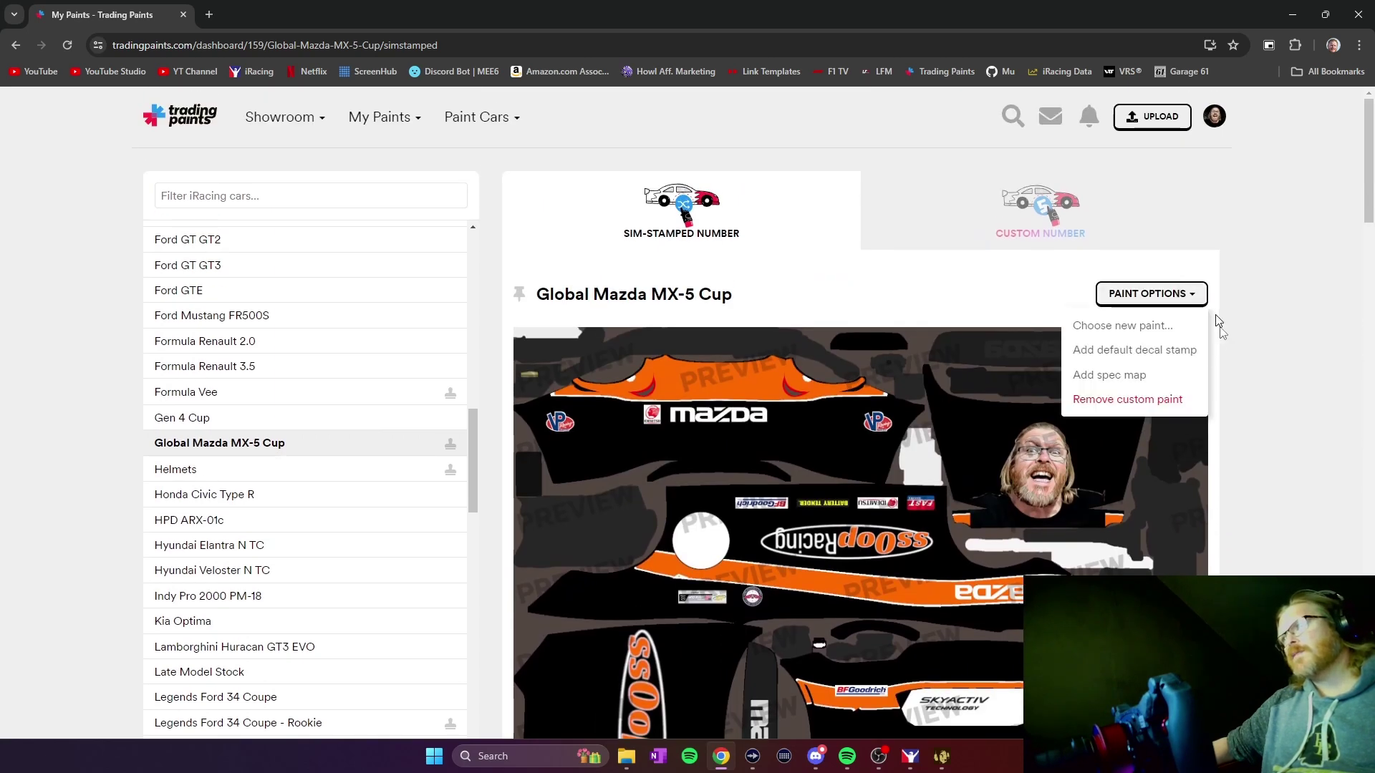
{"action": "left_click", "coordinate": [1144, 328]}
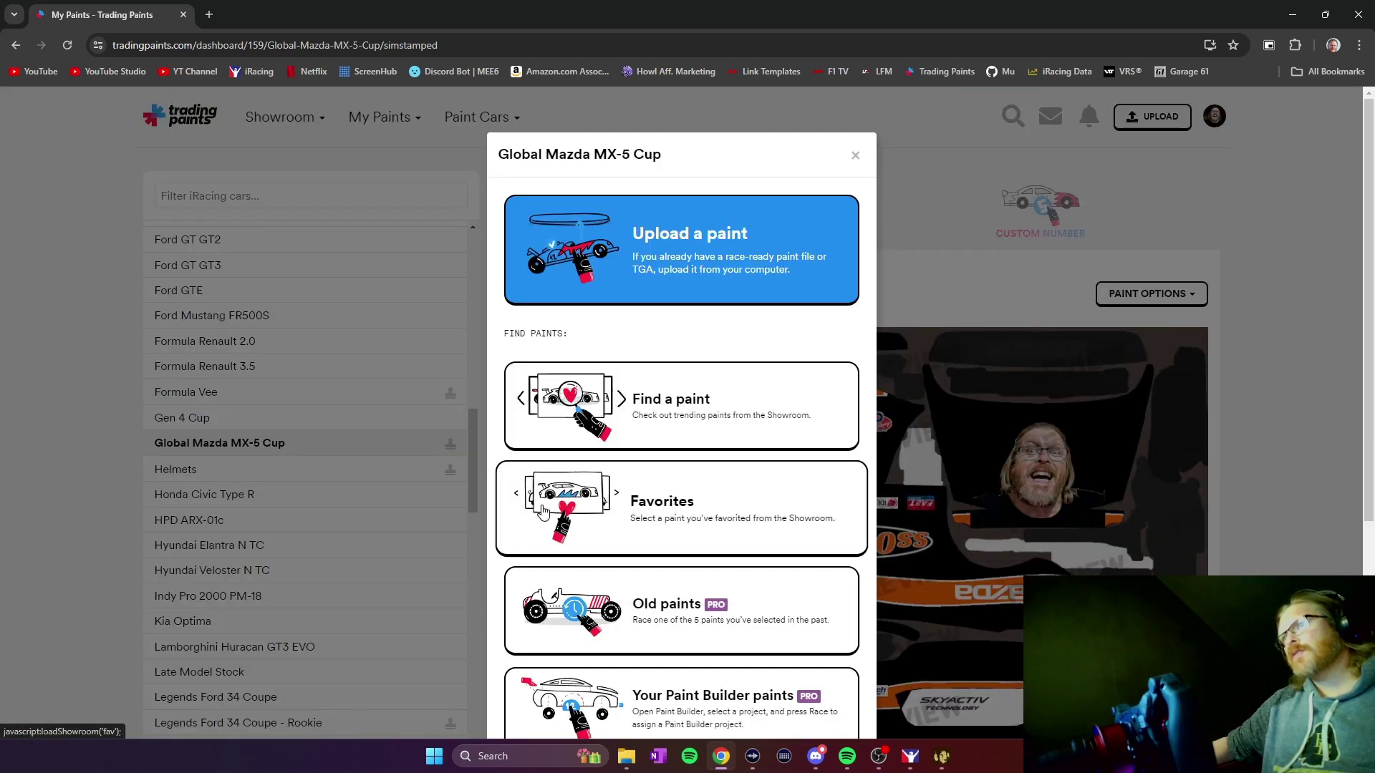
{"action": "left_click", "coordinate": [689, 395]}
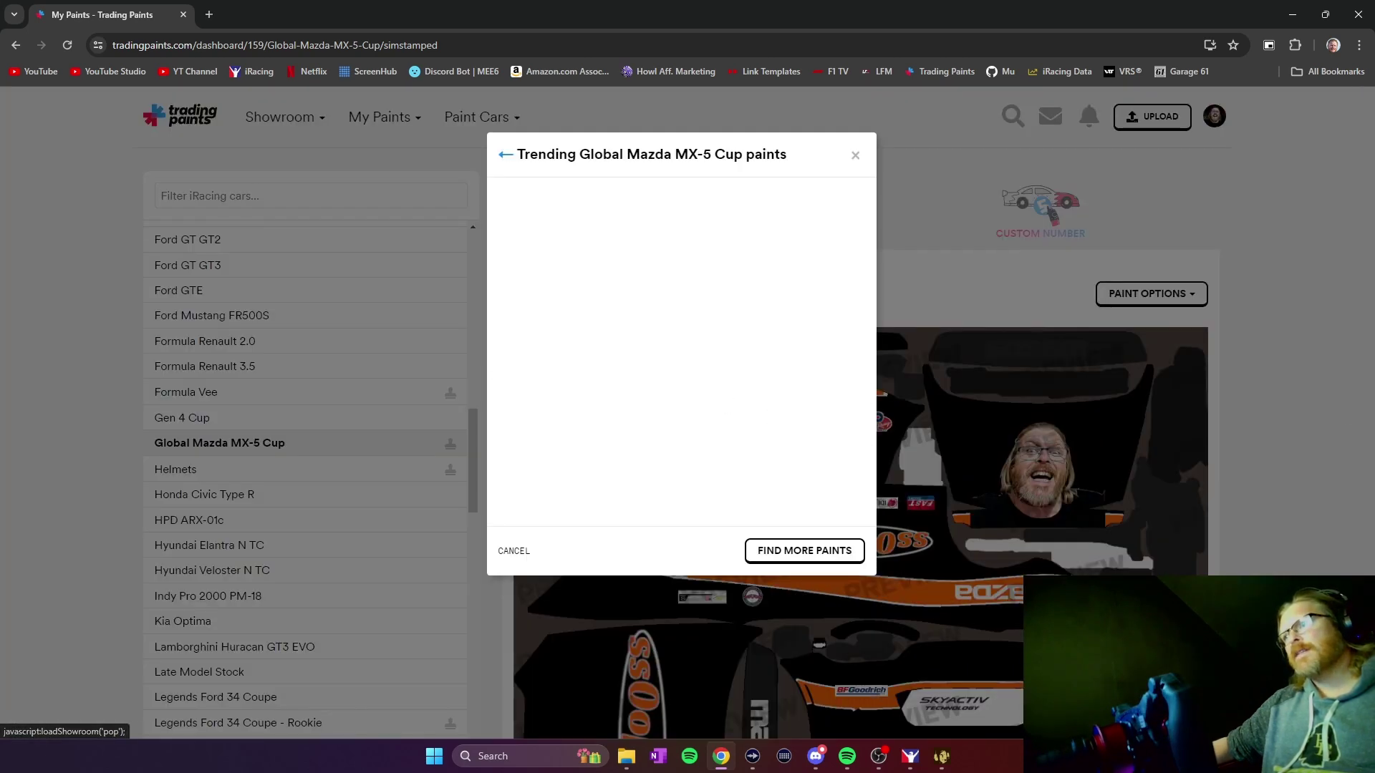
{"action": "left_click", "coordinate": [816, 551]}
{"action": "scroll", "coordinate": [630, 347], "scroll_direction": "down", "scroll_amount": 7}
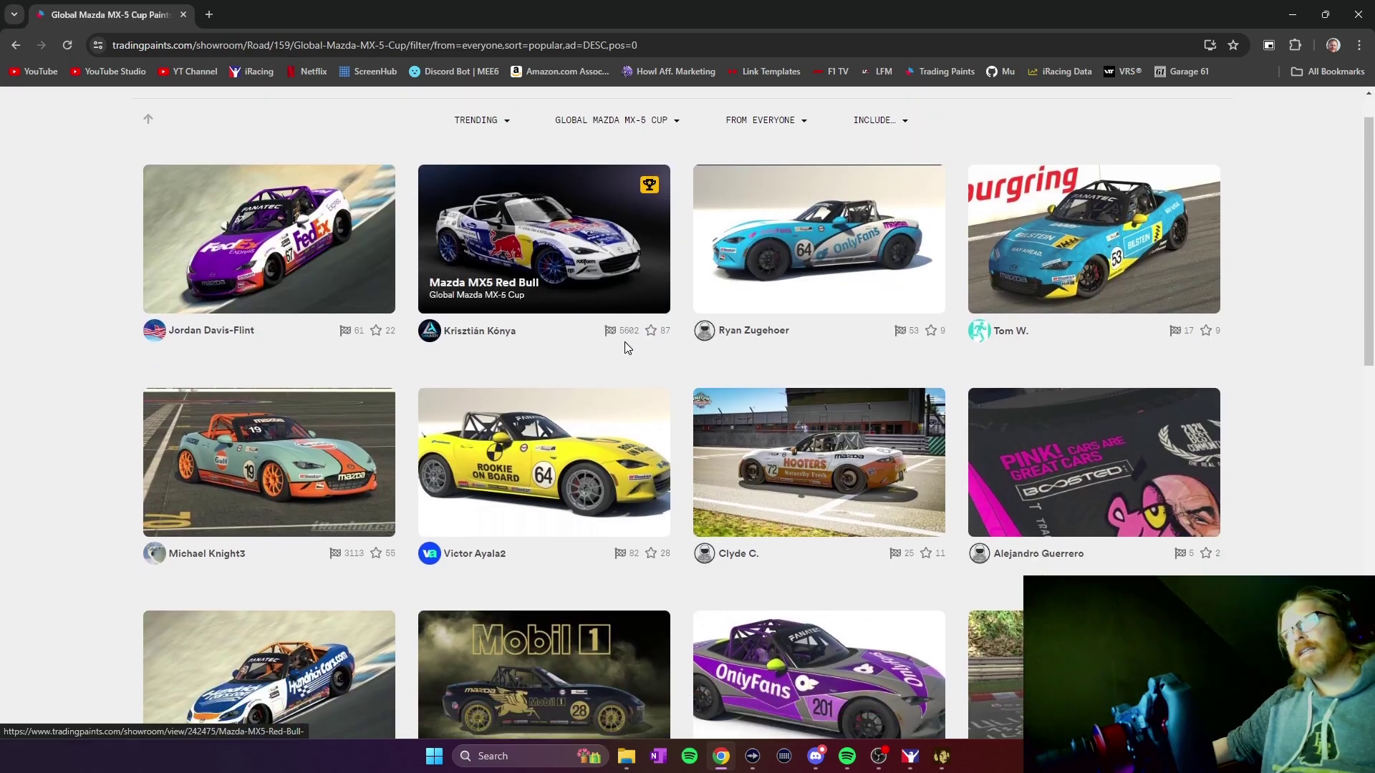
{"action": "scroll", "coordinate": [851, 358], "scroll_direction": "down", "scroll_amount": 6}
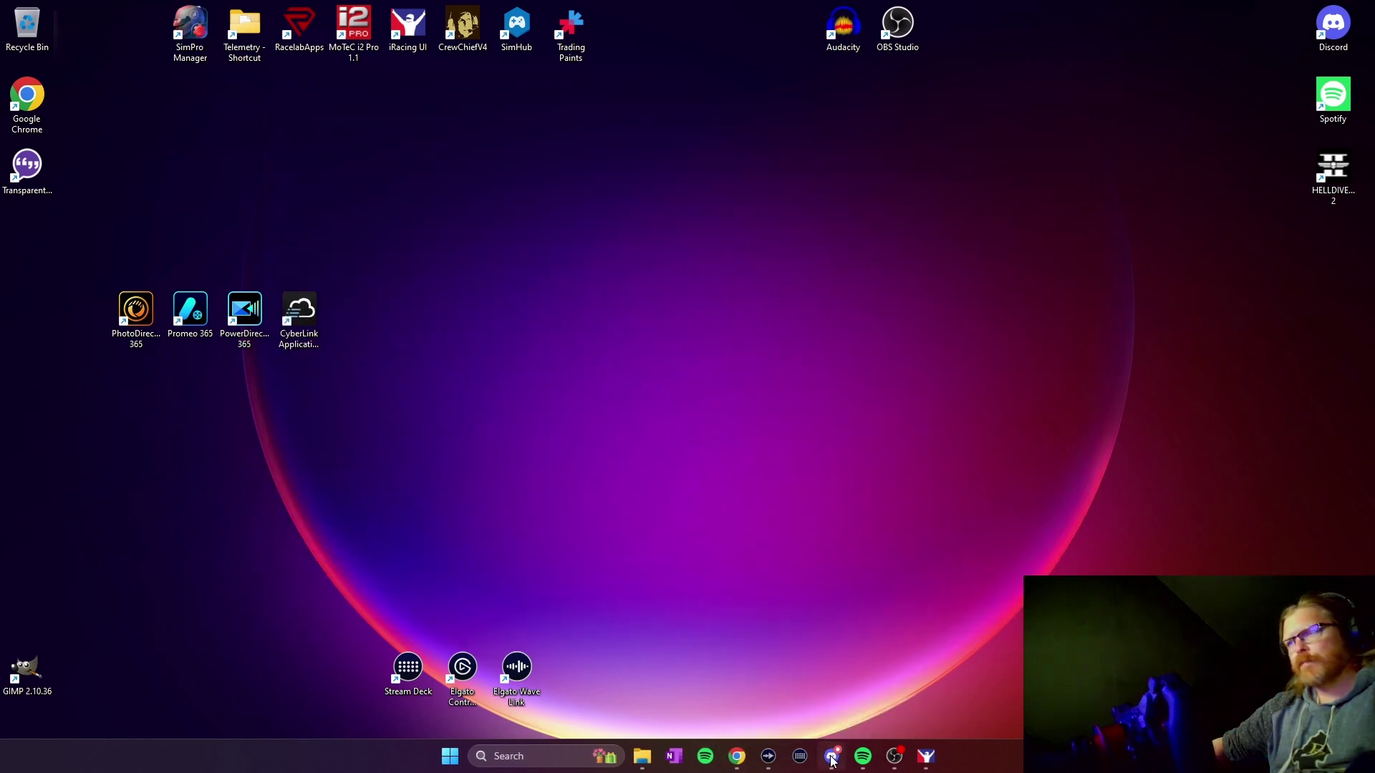
Step: Switch to Discord and view the voice channel's chat with the links to the sim racing tools
{"action": "left_click", "coordinate": [830, 757]}
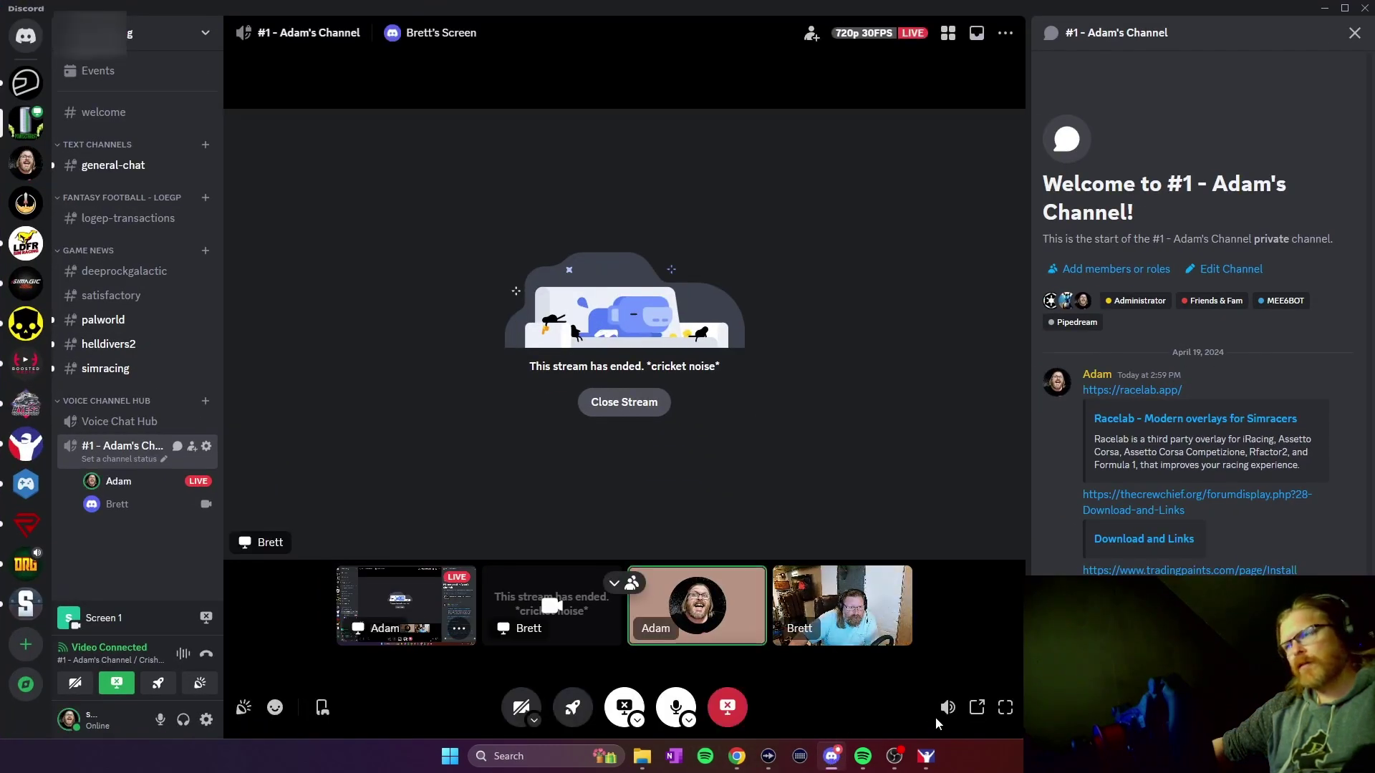